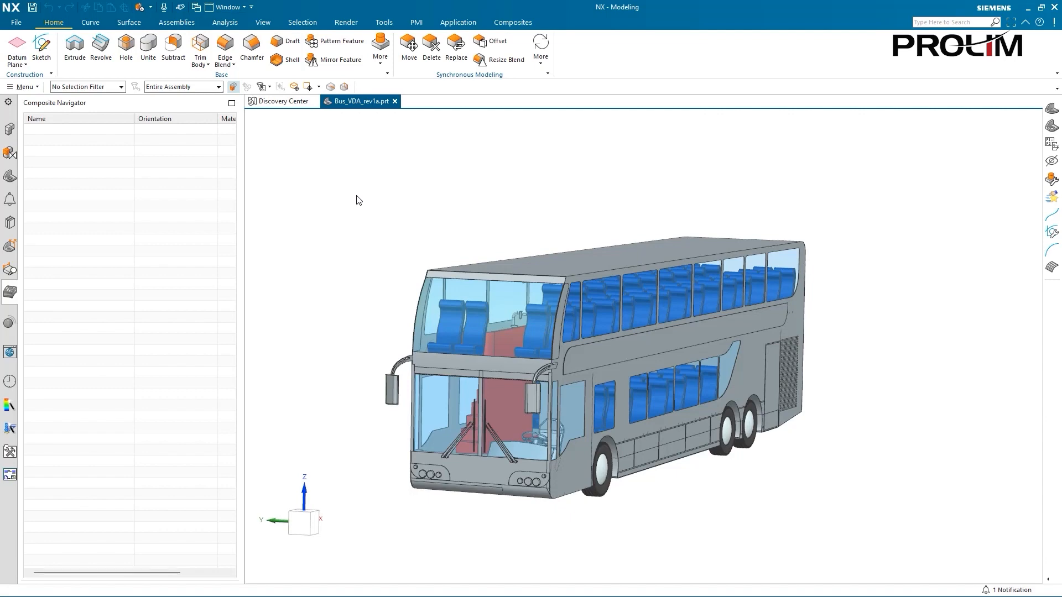
Create a new millimetre part from the Model template, named assy_dd1, in the demo09_NX2306 folder
left_click(17, 22)
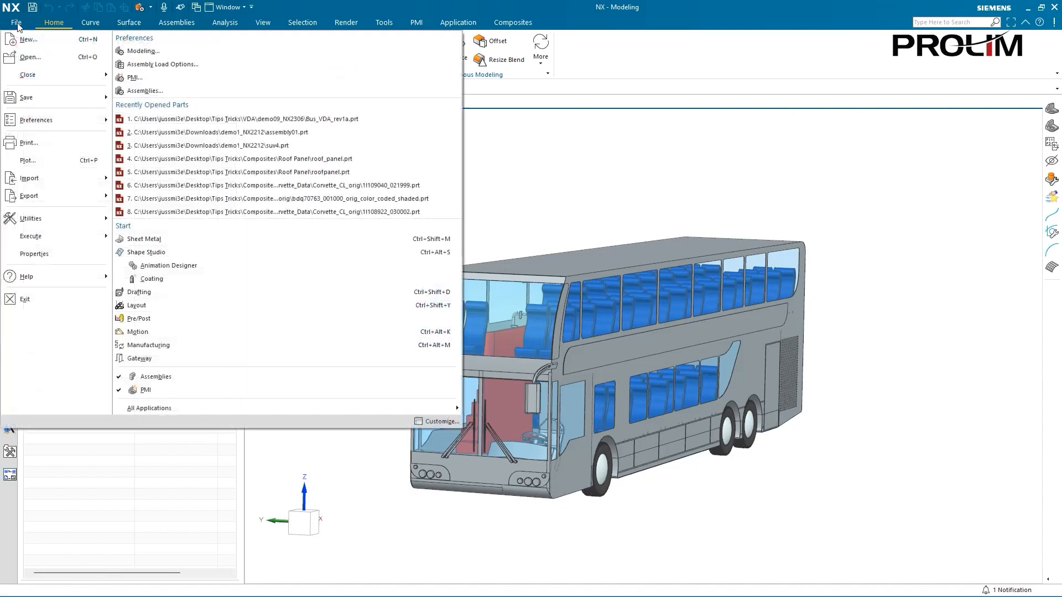
left_click(33, 42)
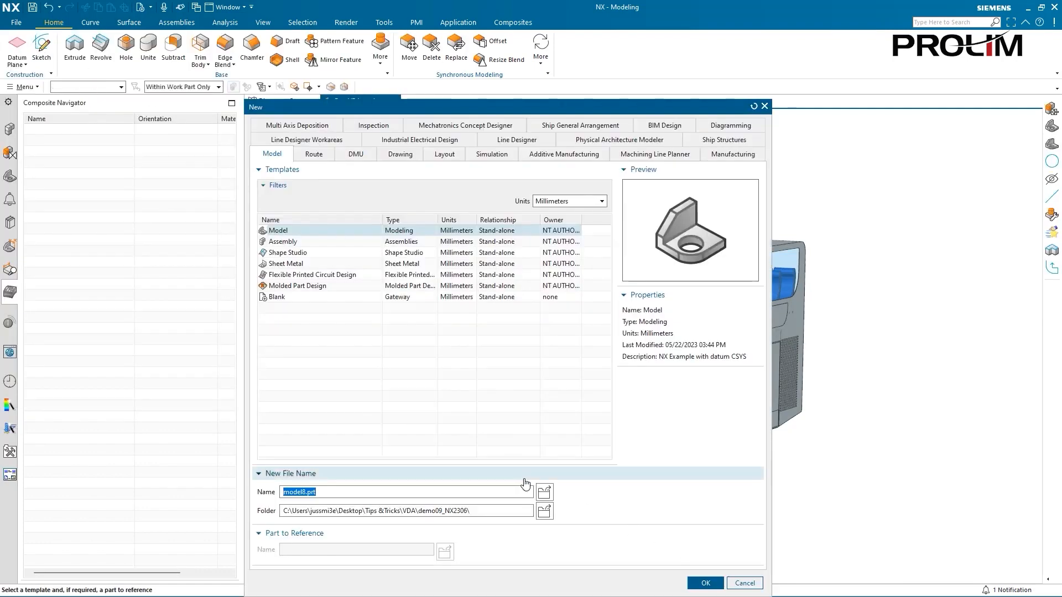
left_click(544, 491)
left_click(817, 494)
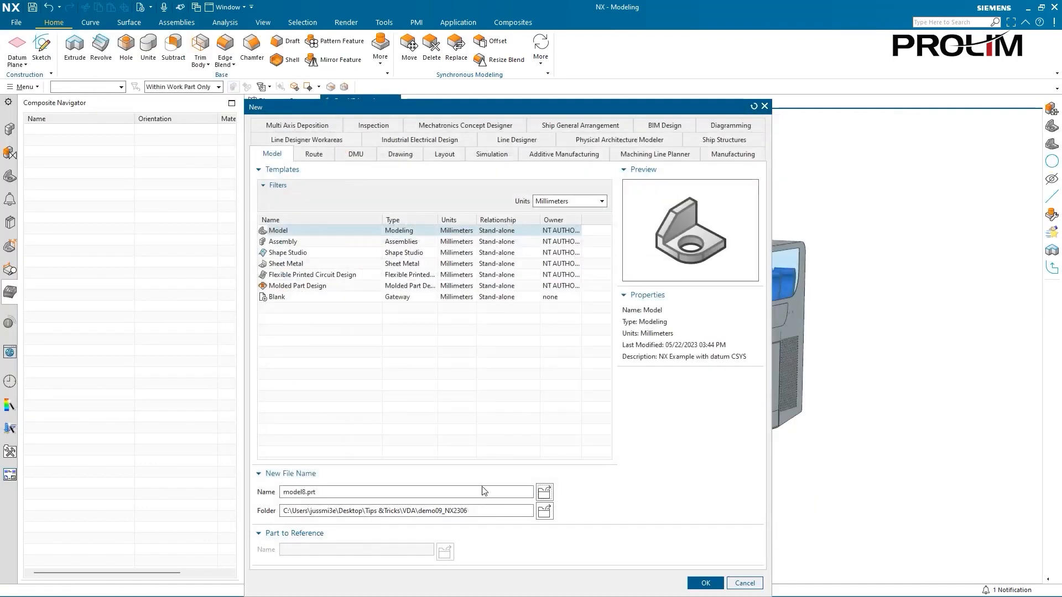
type("assy_dd1")
left_click(705, 583)
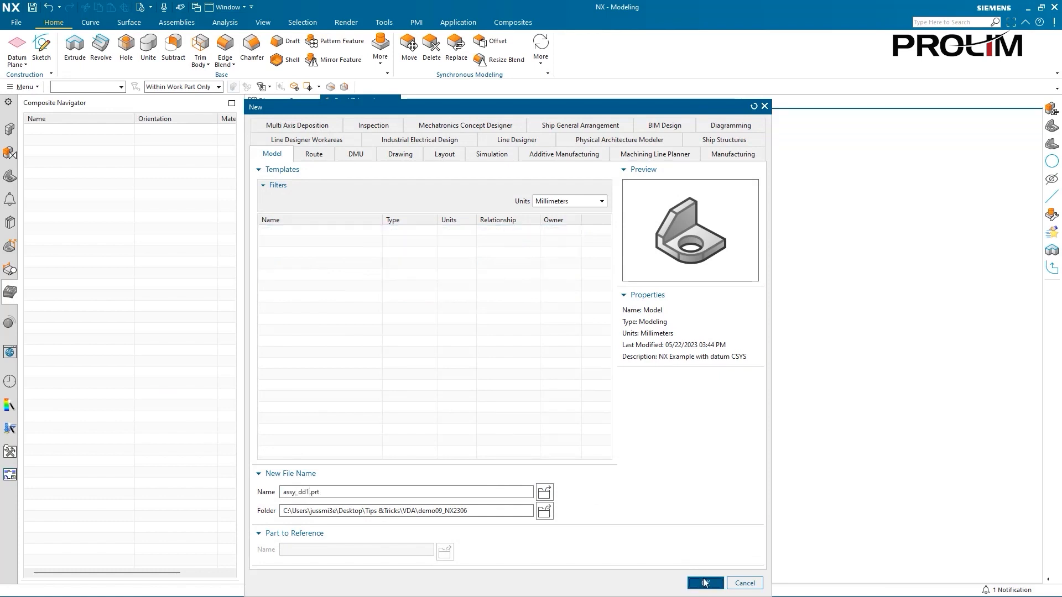
Add Bus_VDA_rev1a to the assembly as its first component with a Fix constraint
left_click(164, 23)
left_click(55, 49)
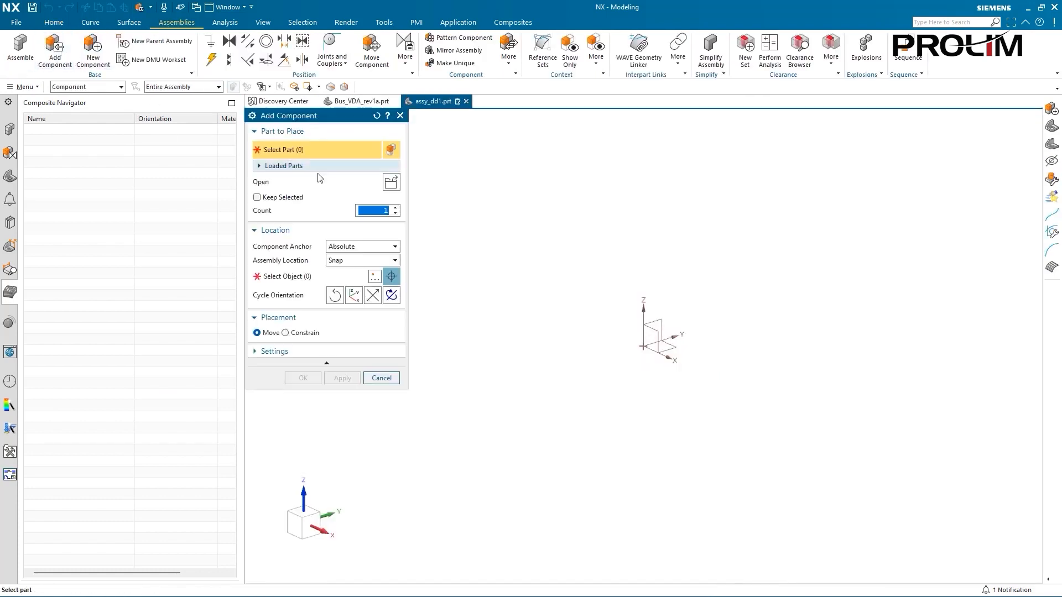
left_click(389, 184)
double_click(183, 126)
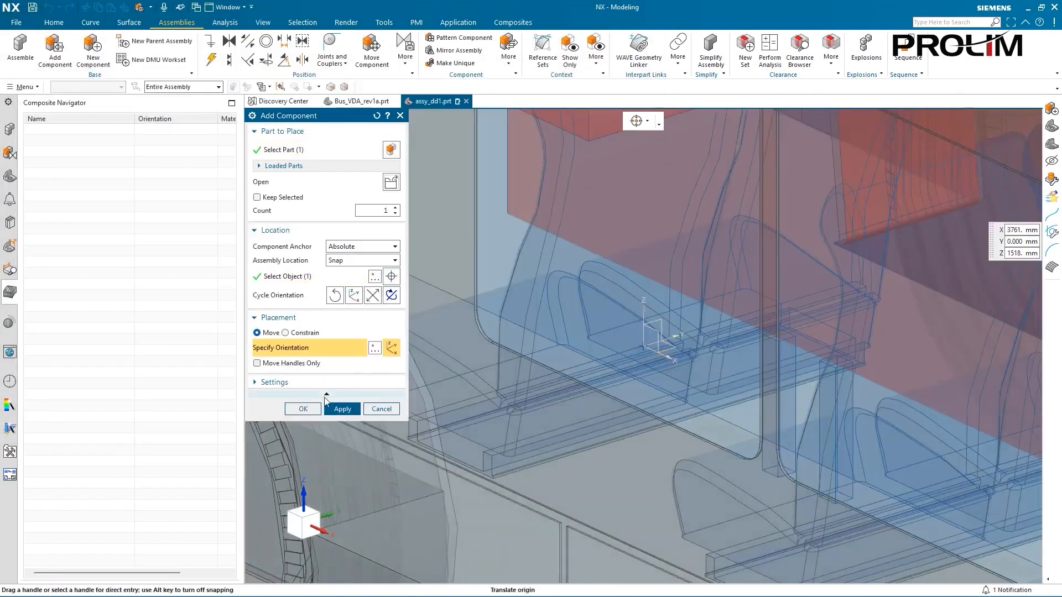
left_click(303, 409)
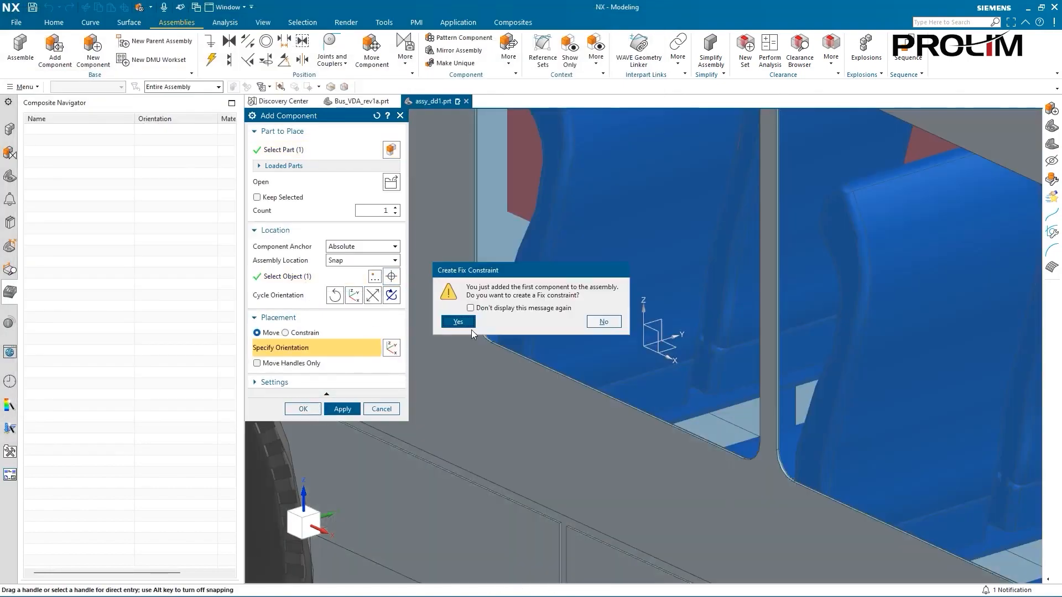
left_click(459, 328)
scroll(511, 335, "down", 3)
middle_click_drag(458, 360, 563, 425)
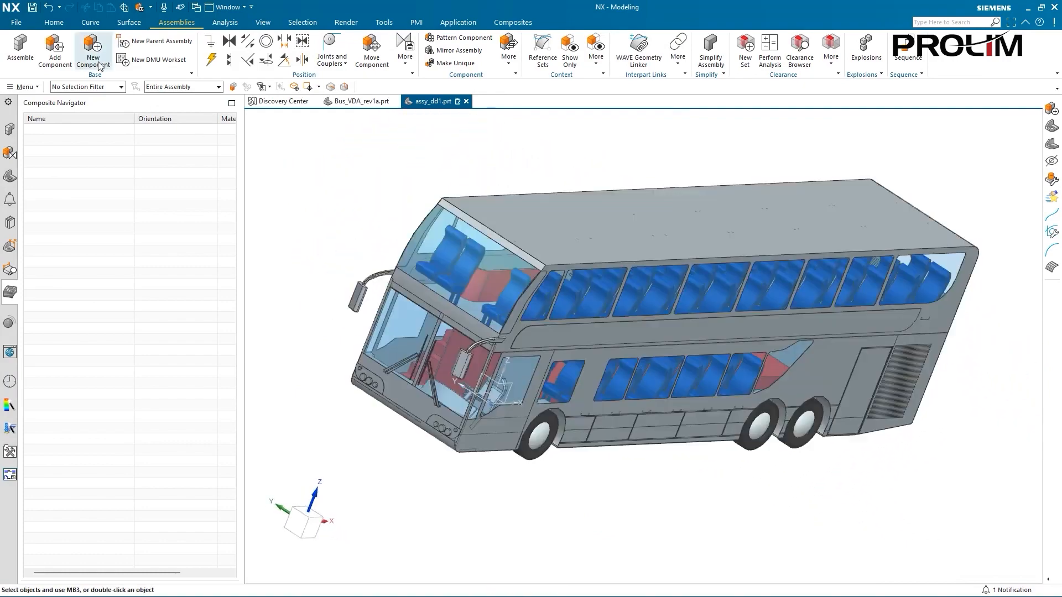
Create an empty new component named basedata_dd1 from the Model template in the assembly
left_click(92, 49)
type("basedata_d")
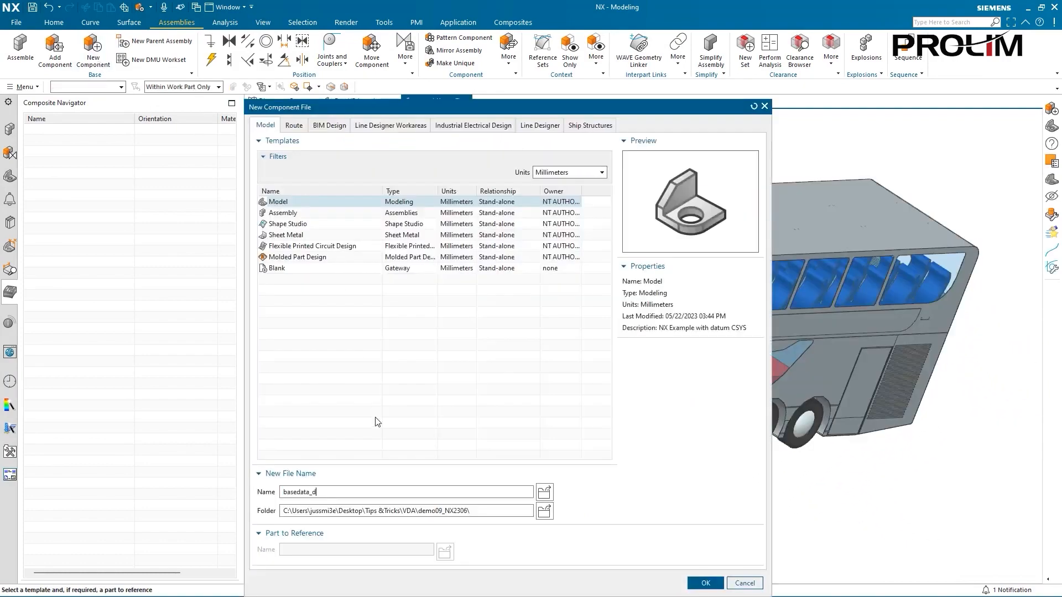
type("d1")
left_click(706, 583)
left_click(346, 287)
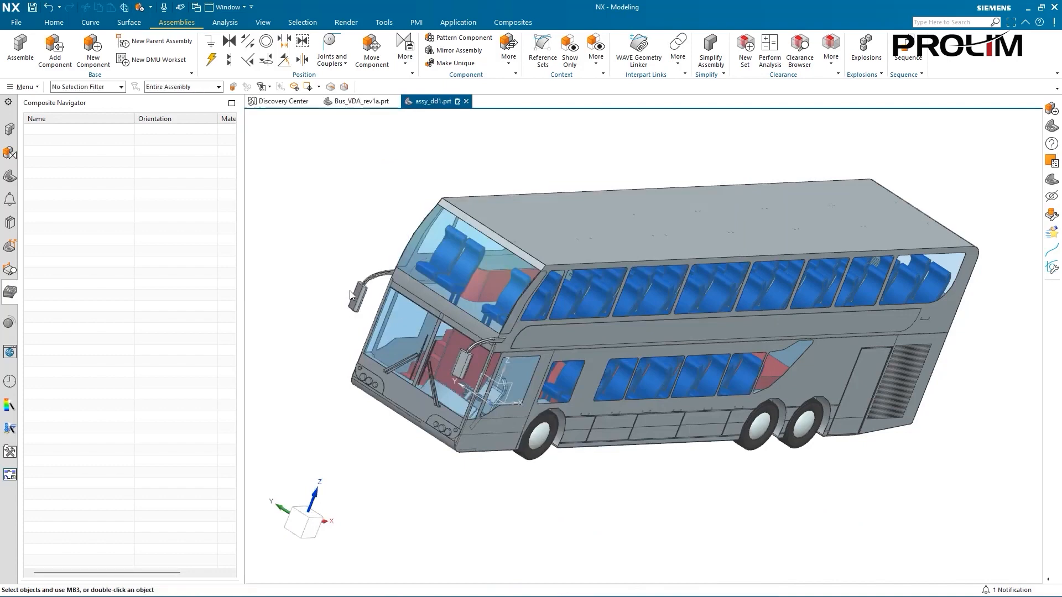
Show the assembly structure and create another empty component from the Model template, named layoutdd1
left_click(9, 130)
left_click(93, 49)
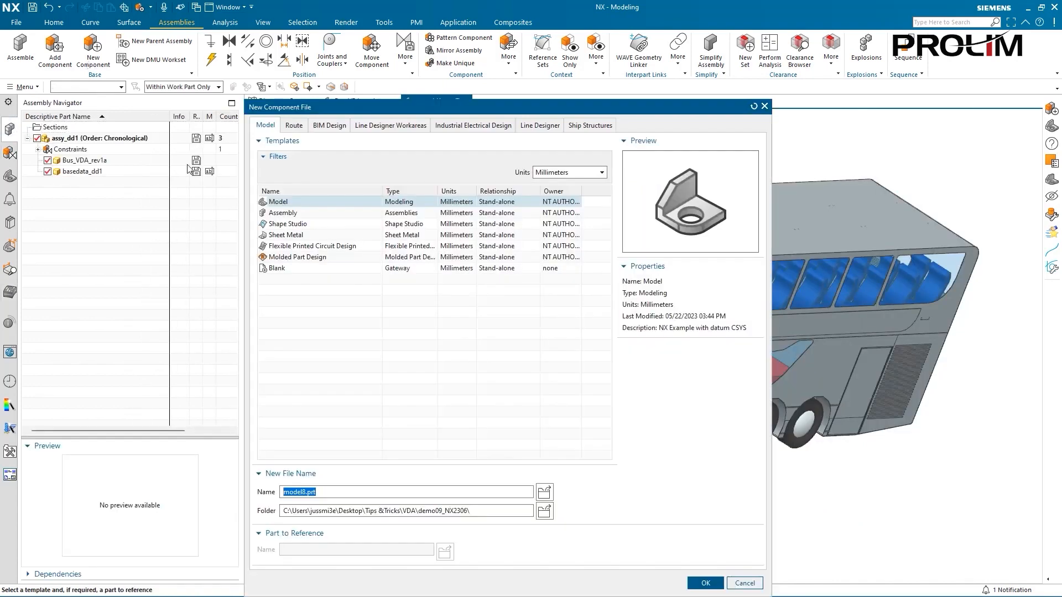
key("BackSpace")
type("layoutdd1")
left_click(708, 585)
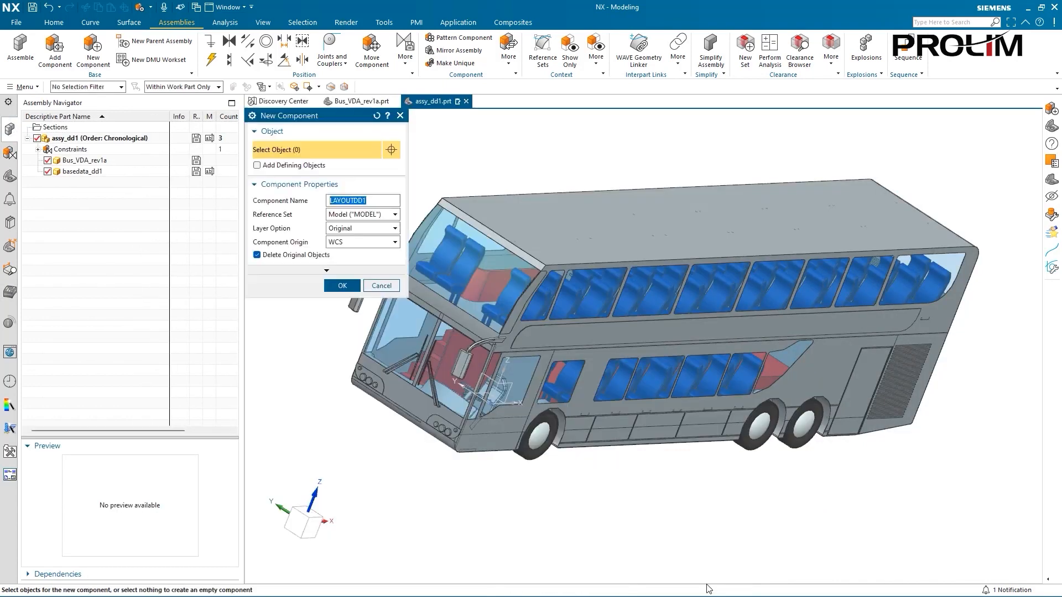
left_click(343, 285)
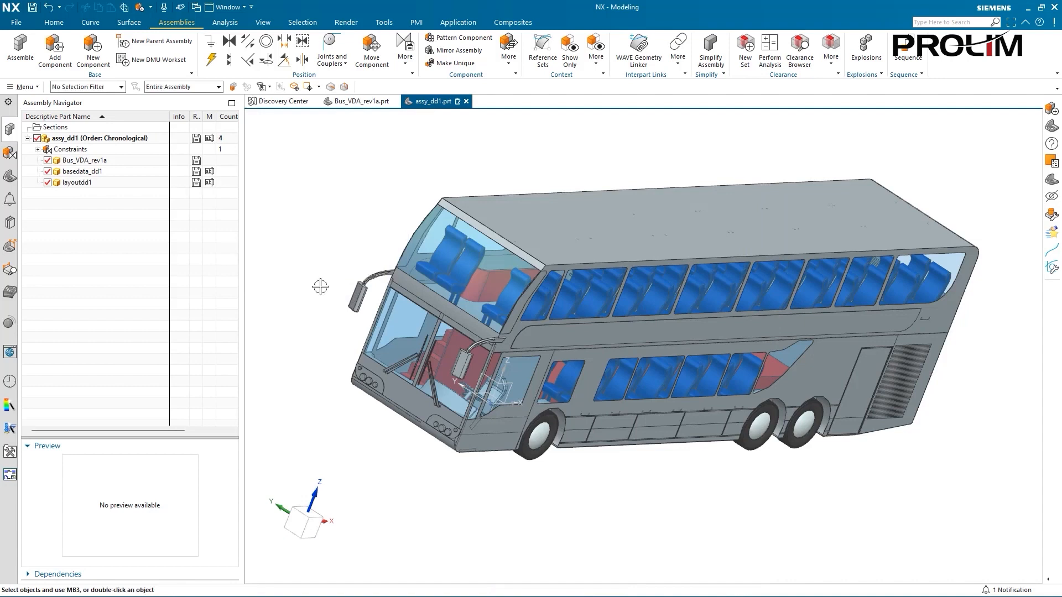
Make basedata_dd1 the work part and switch to the Vehicle Design Automation application
double_click(83, 172)
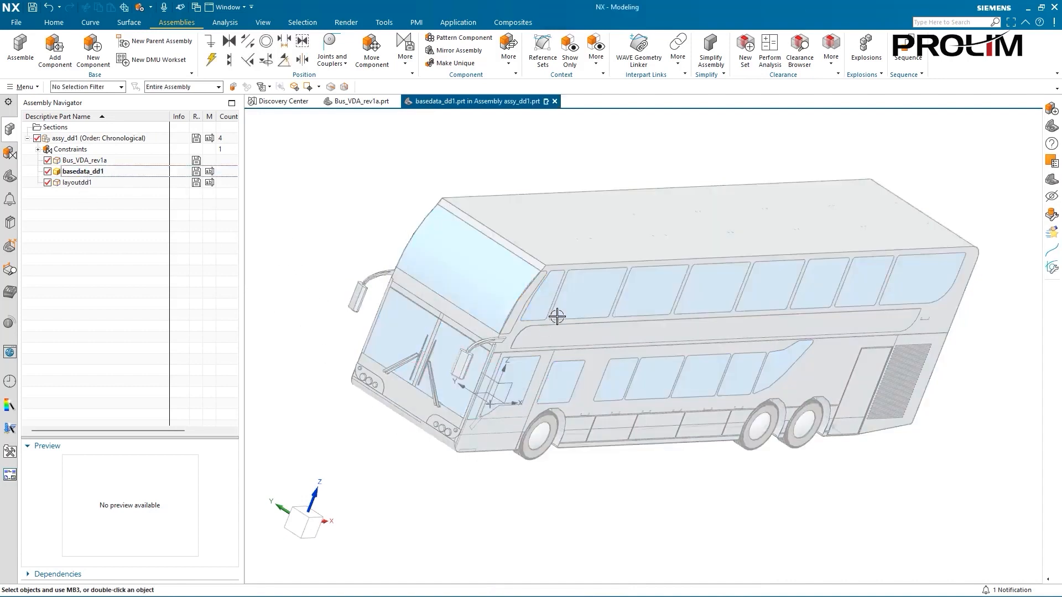
left_click(454, 24)
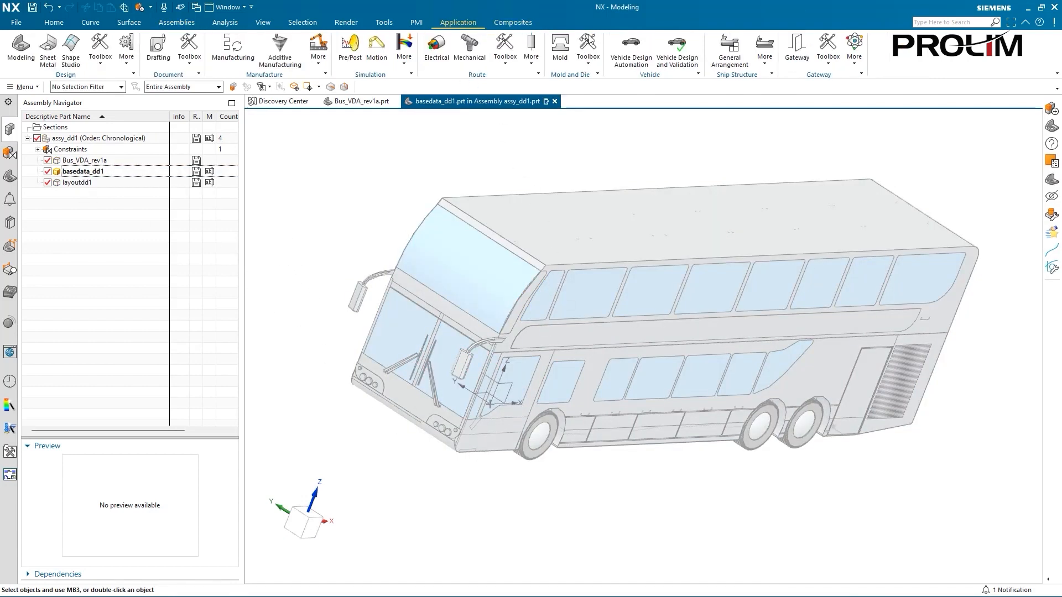
left_click(630, 50)
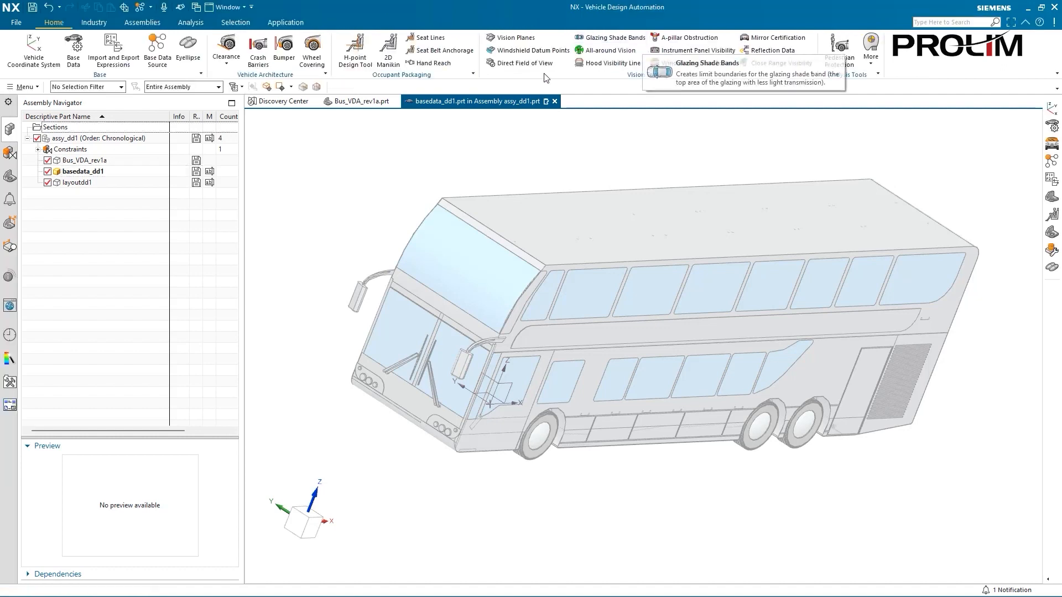
Create the vehicle coordinate system in basedata_dd1 using the (Length,Width,Height) type with the default directions and origin
left_click(34, 49)
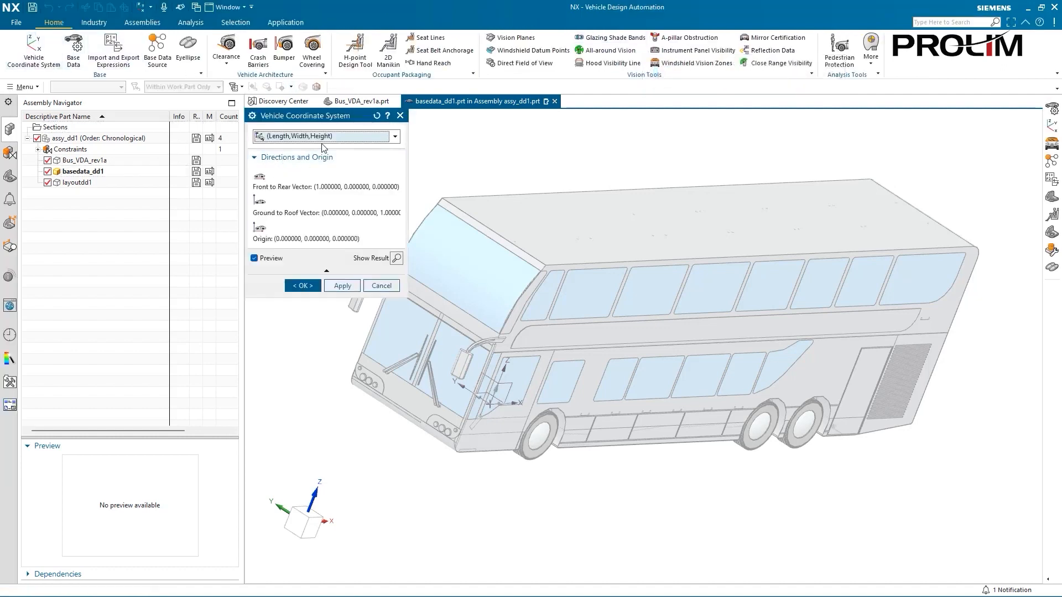
left_click(398, 259)
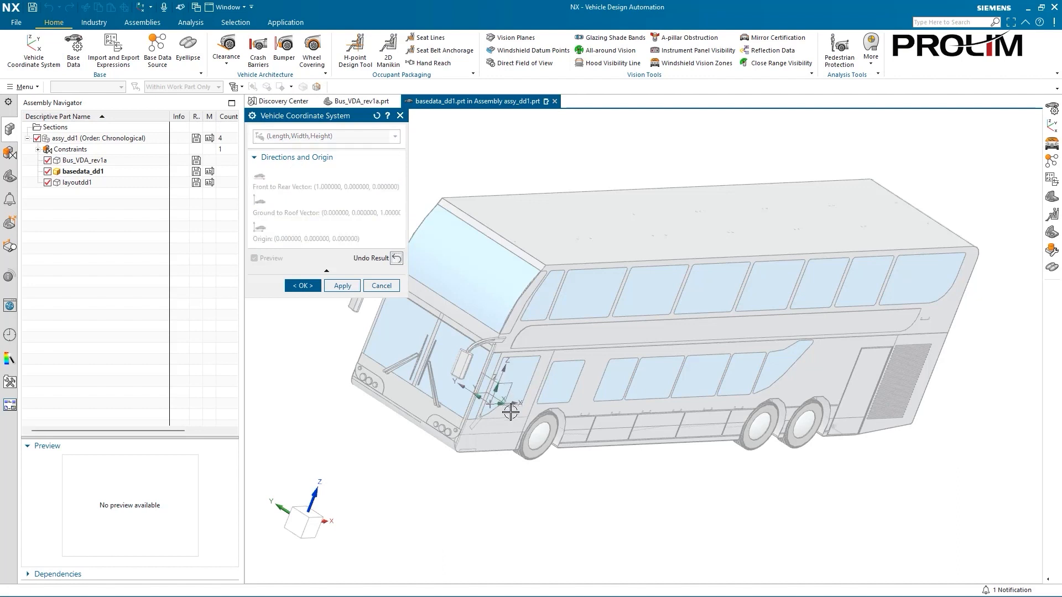
left_click(302, 285)
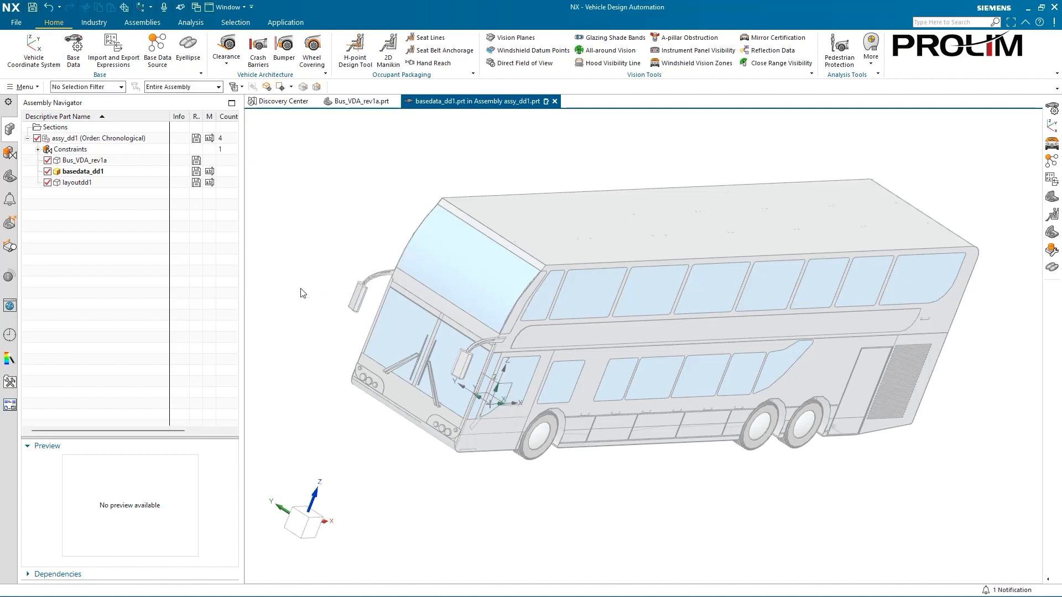
left_click(74, 49)
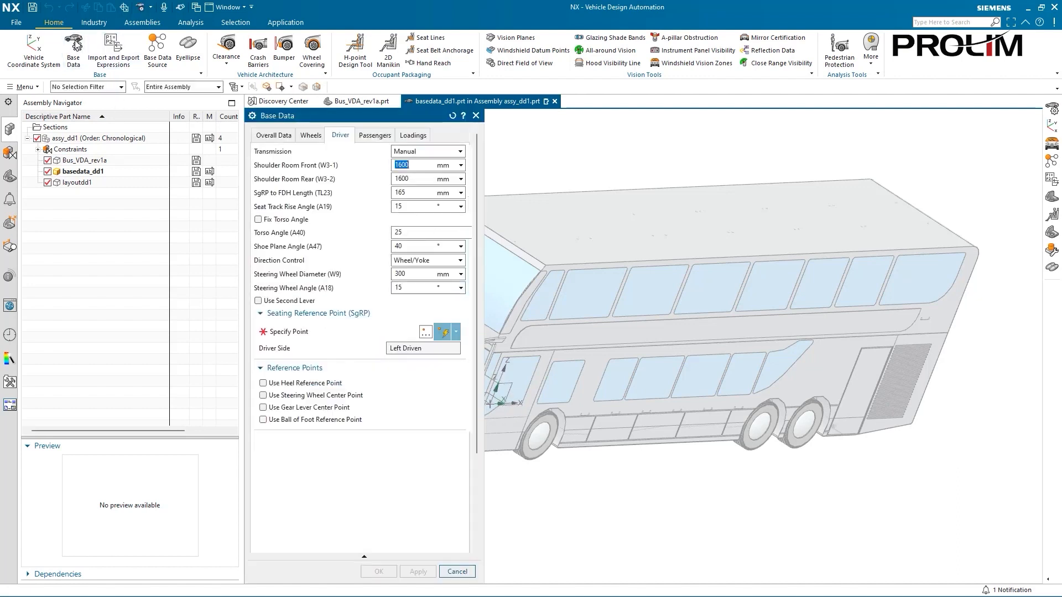
left_click(284, 135)
left_click(448, 152)
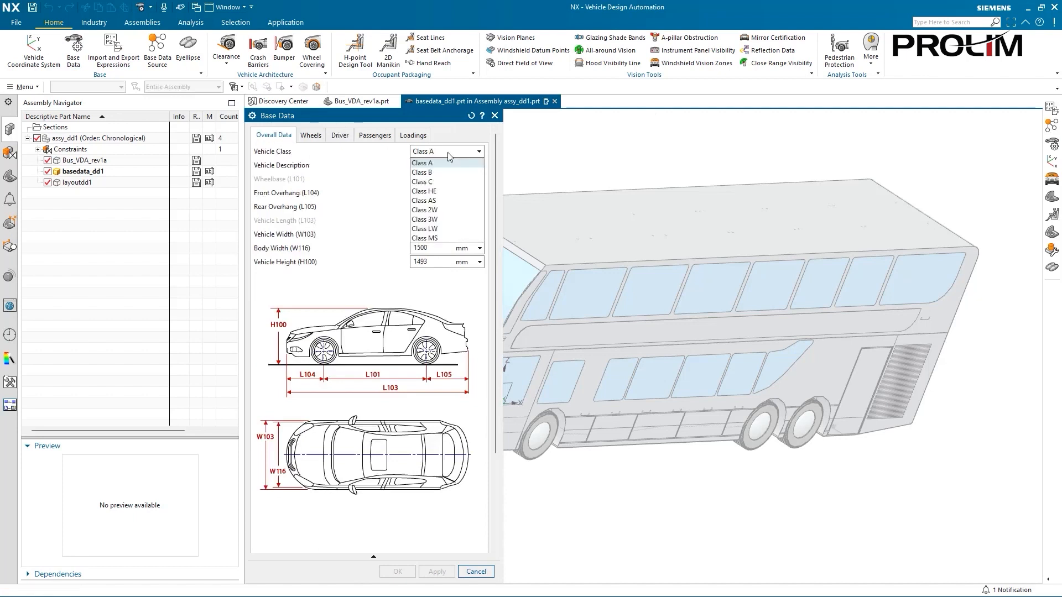
left_click(448, 183)
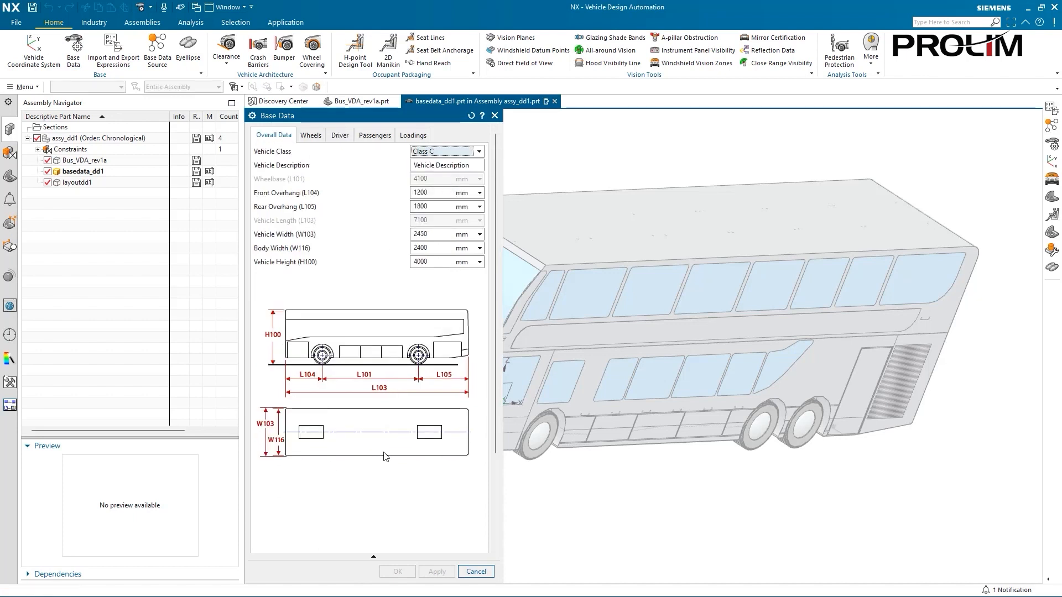
left_click(310, 139)
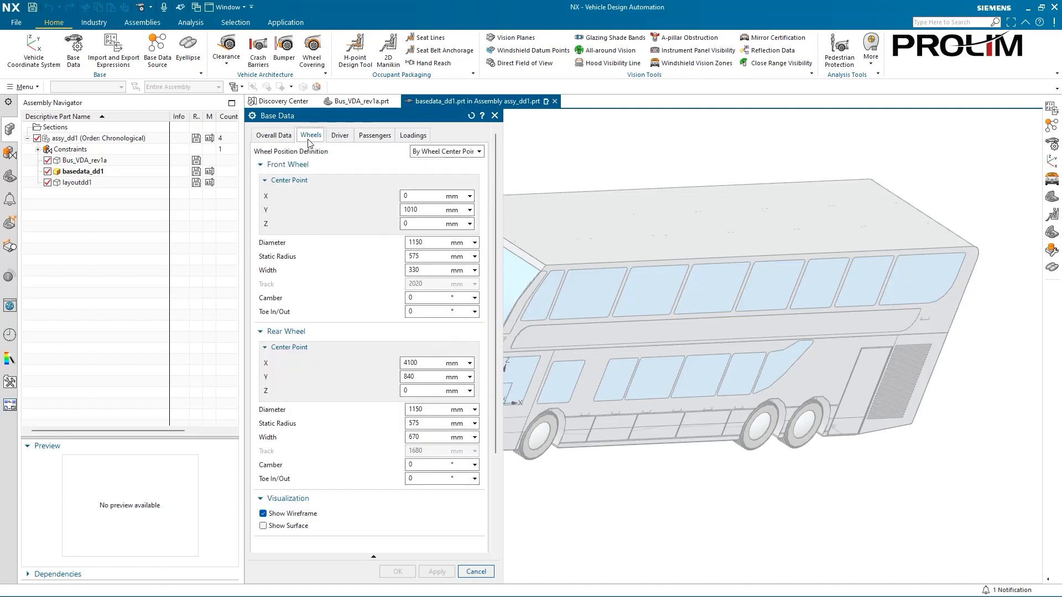
left_click(340, 135)
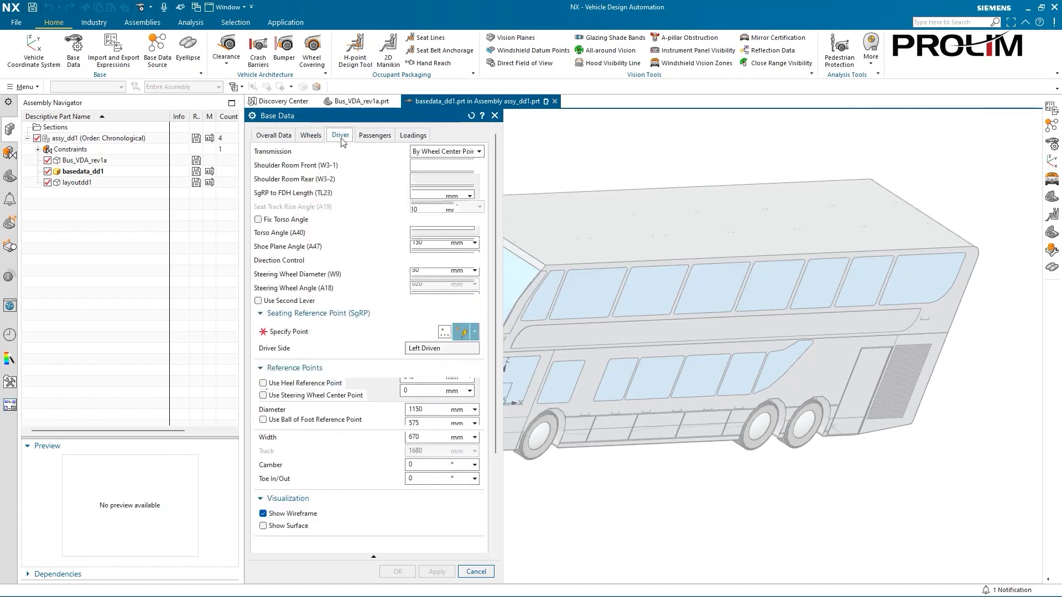
left_click(481, 571)
Import the expressions from basedata-bus01.xlsx into basedata_dd1, overriding the existing expressions
left_click(113, 53)
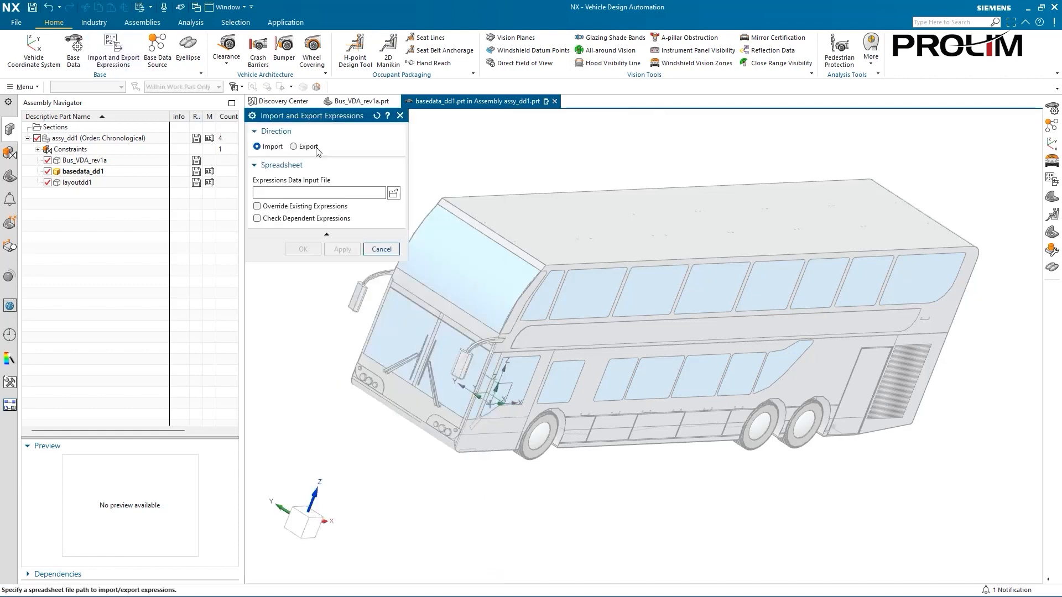
left_click(395, 194)
left_click(166, 90)
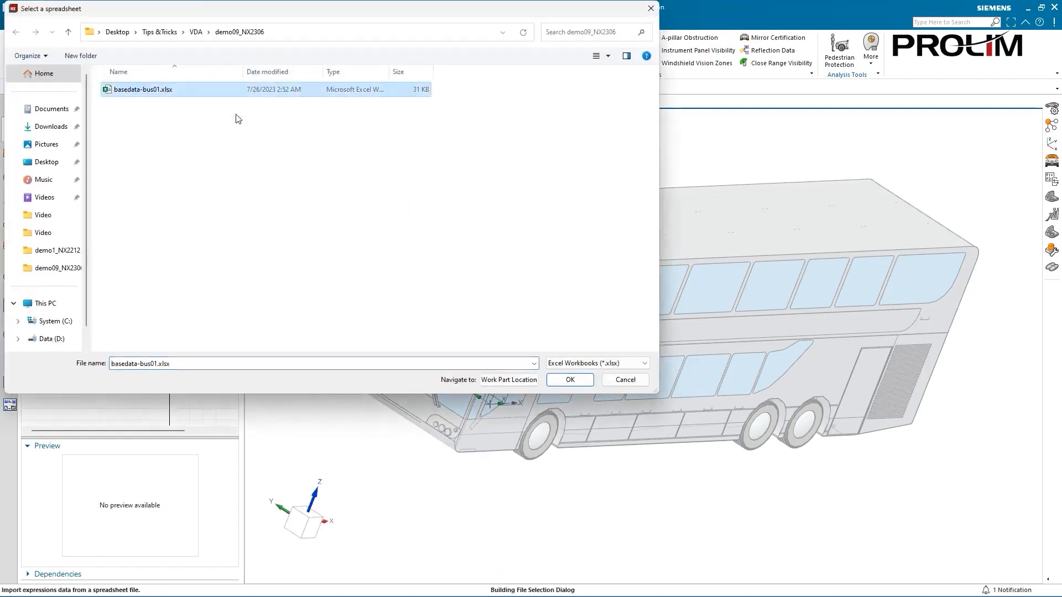
left_click(569, 380)
left_click(257, 206)
left_click(303, 249)
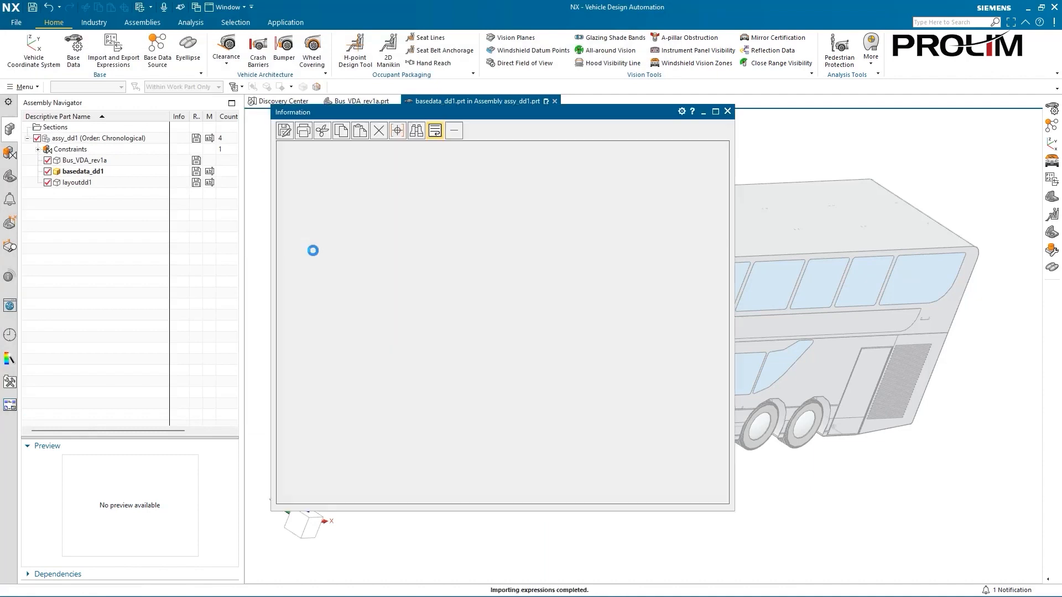
left_click(727, 111)
Check the imported overall, wheel and driver values in Base Data and generate the bus base data from them
left_click(73, 46)
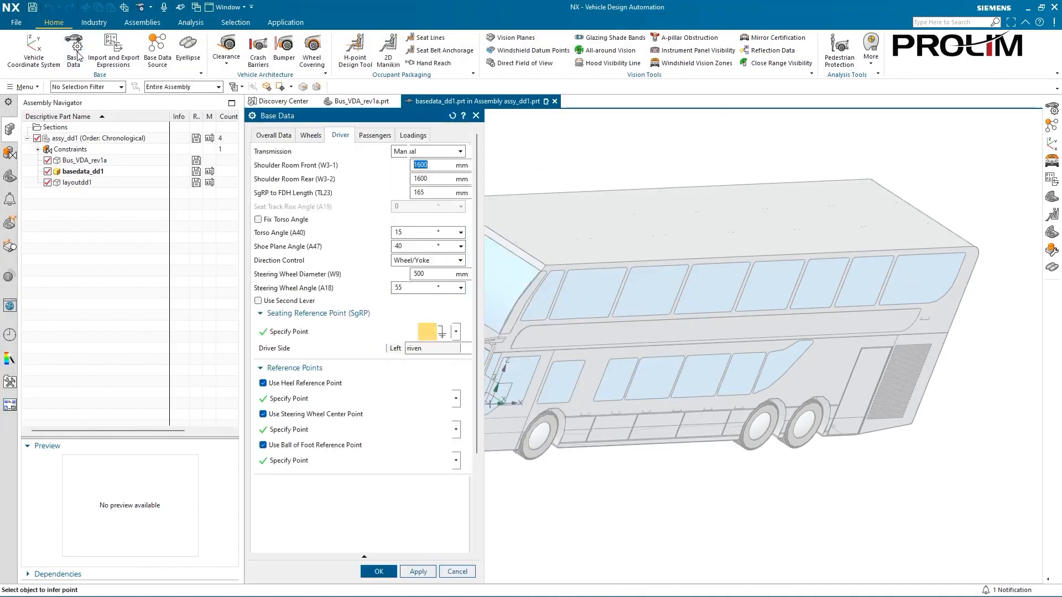
left_click(275, 136)
left_click(310, 135)
scroll(367, 197, "down", 3)
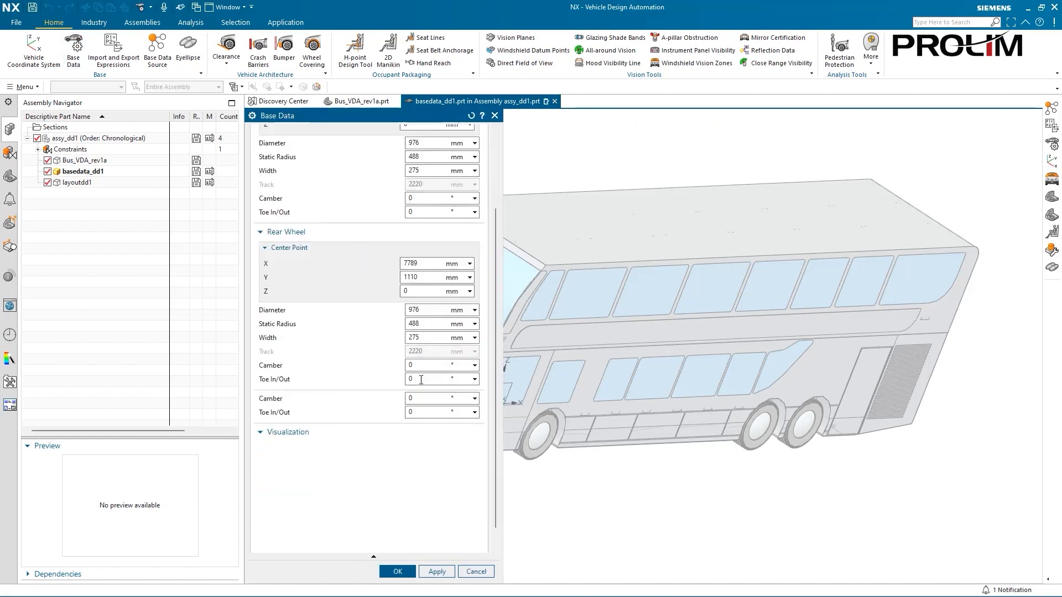
scroll(367, 197, "up", 3)
left_click(337, 136)
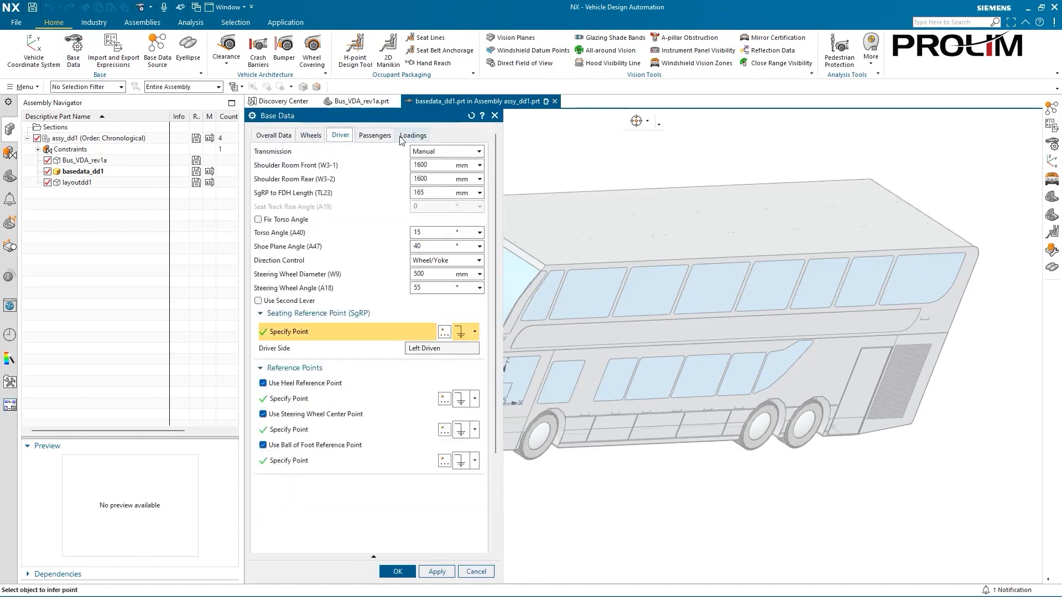
left_click(401, 576)
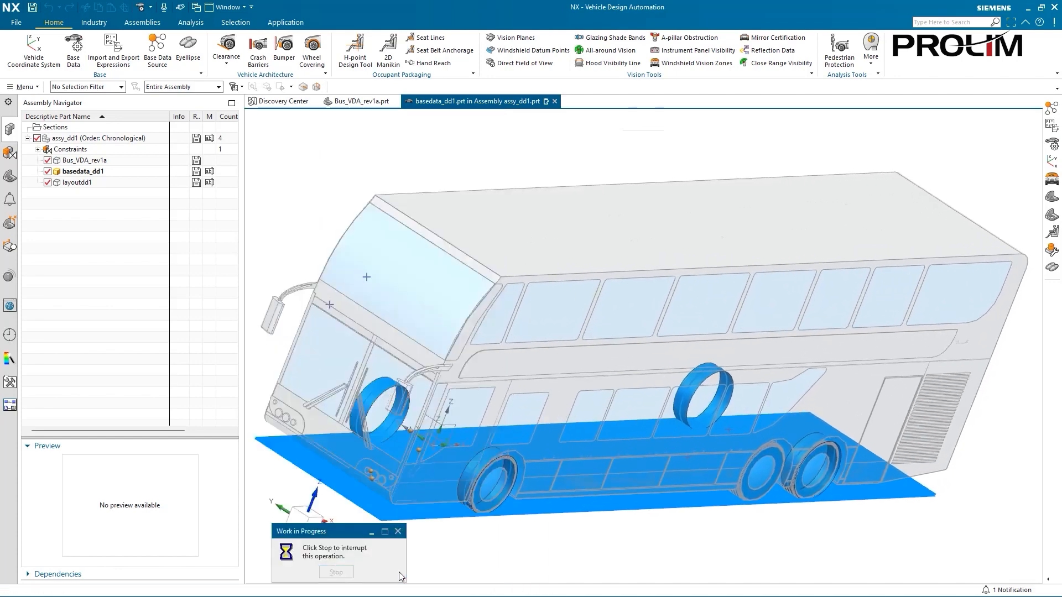
mouse_move(505, 548)
middle_mouse_down()
mouse_move(548, 542)
mouse_move(505, 543)
middle_mouse_up()
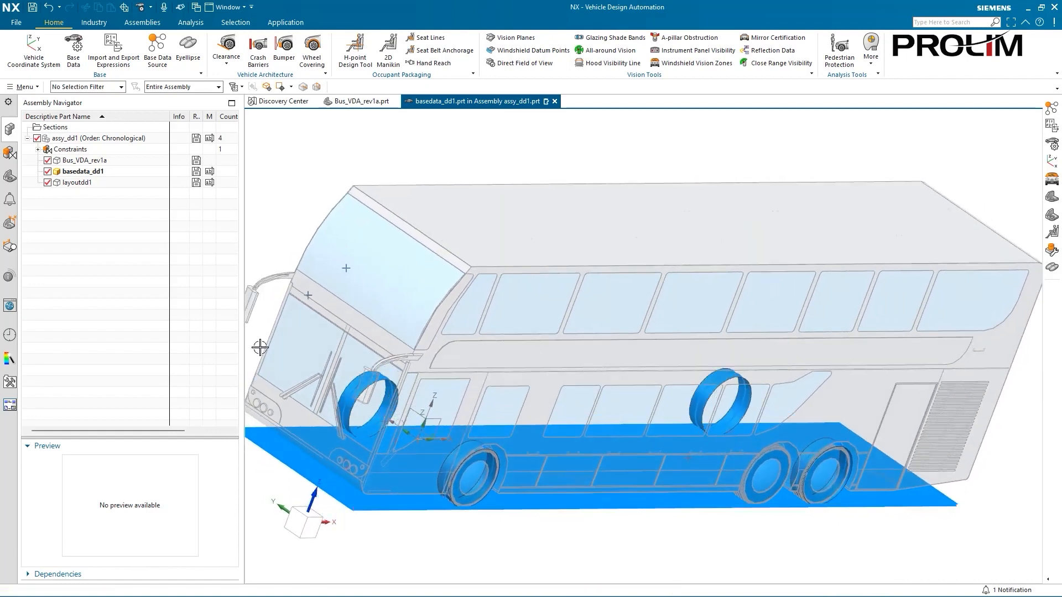
Make layoutdd1 the work part and set basedata_dd1 as its base data source
double_click(94, 185)
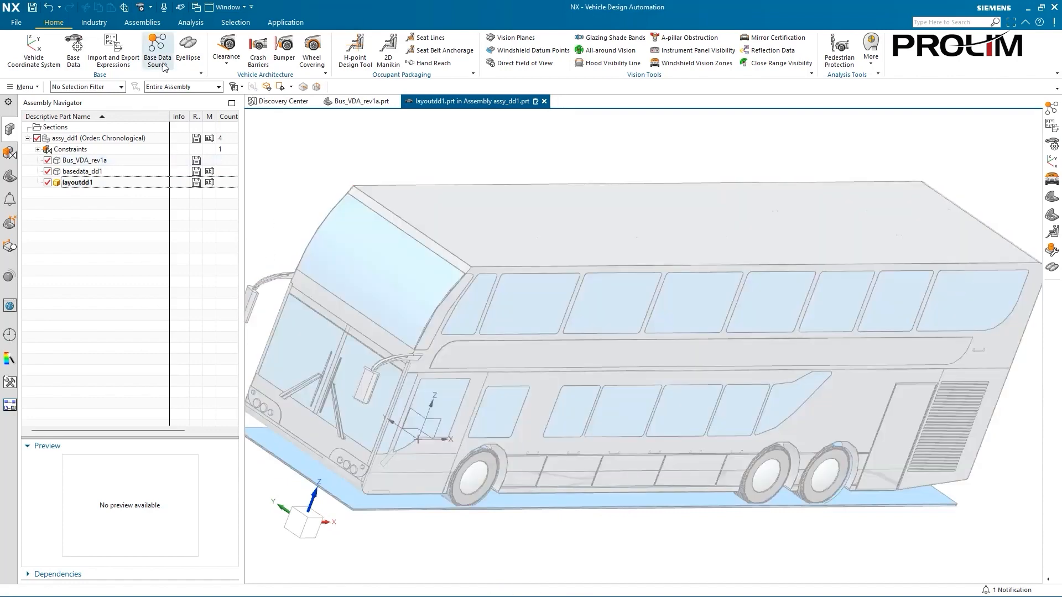
left_click(157, 51)
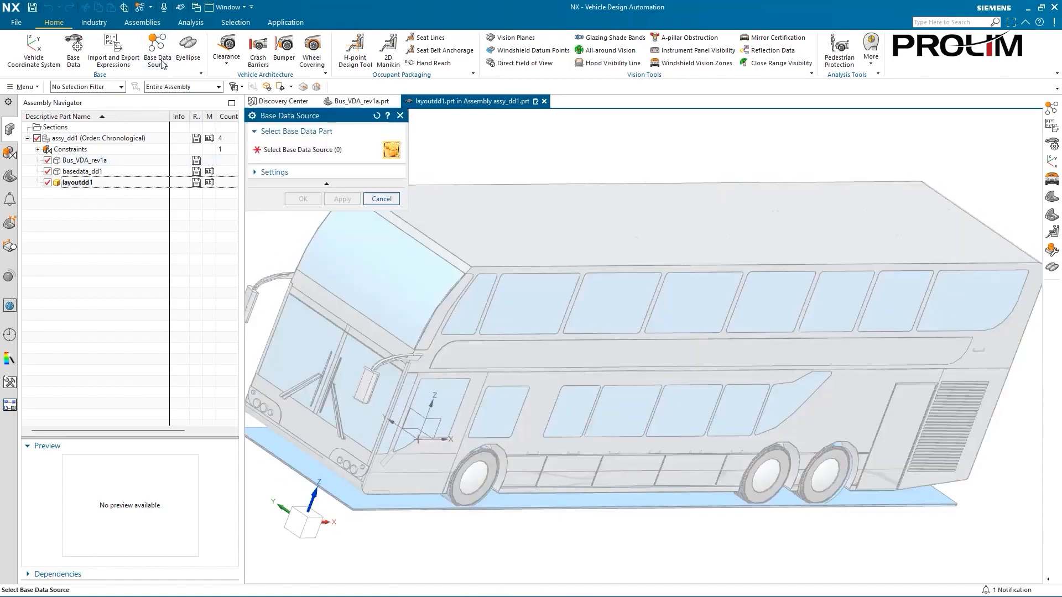
left_click(93, 172)
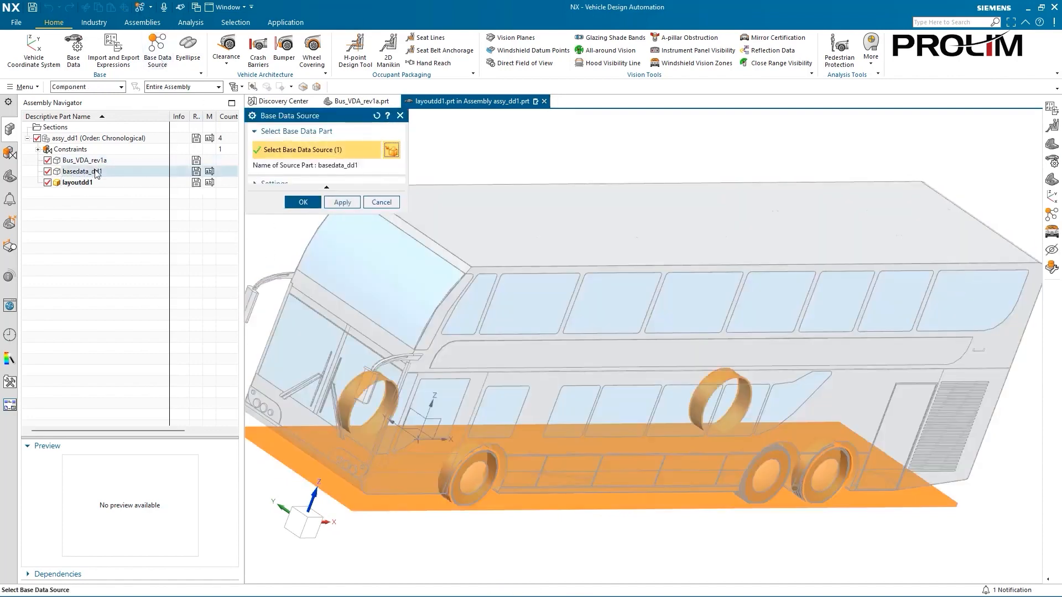
left_click(302, 202)
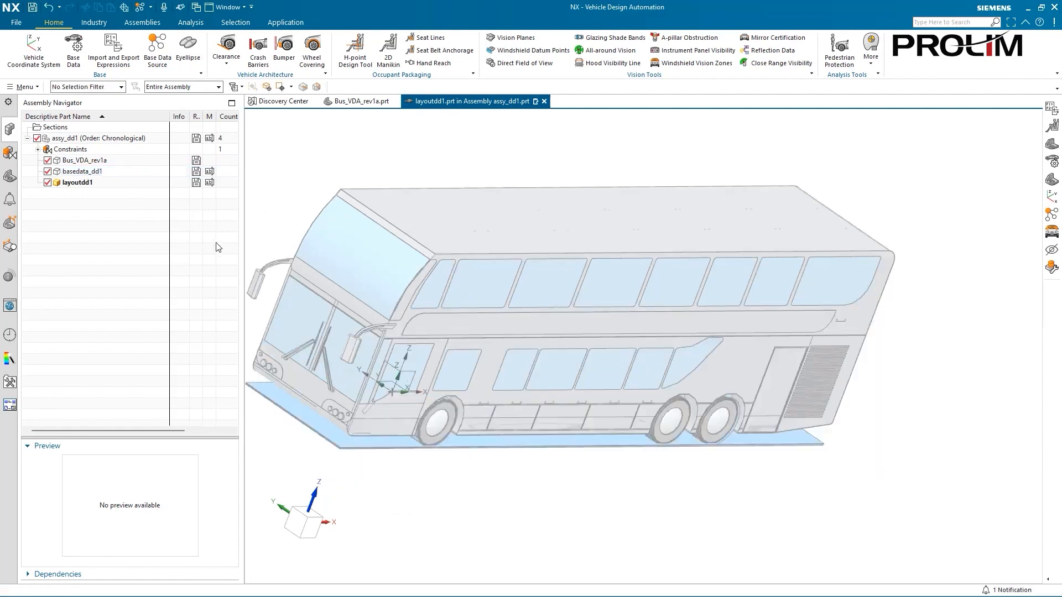
With layoutdd1 as the work part, define a 2D manikin for the Class B driver using SAE J826 Nov 2015 and the 95th percentile
left_click(74, 161)
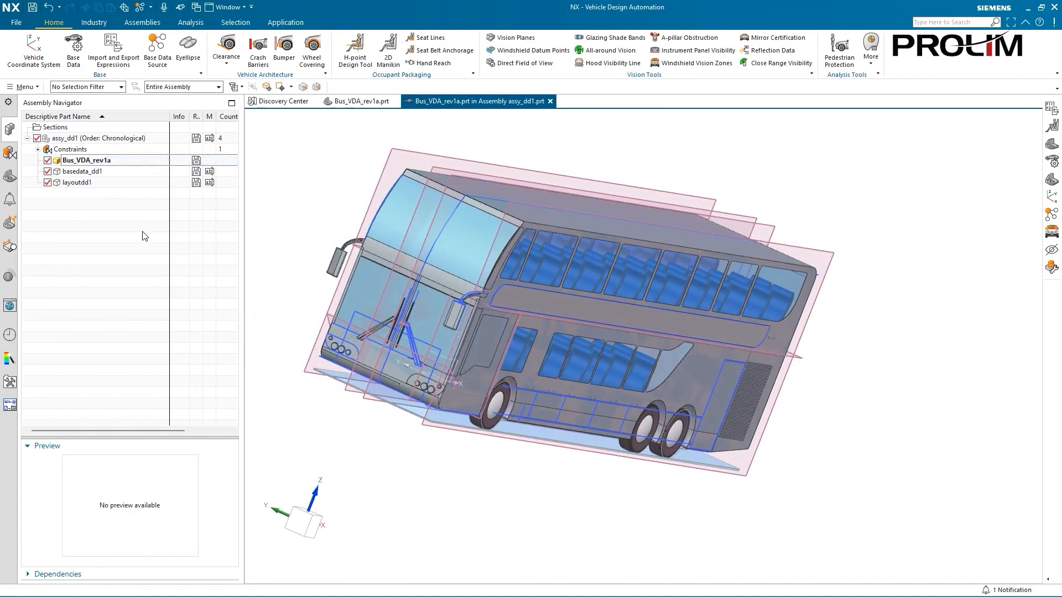
double_click(88, 183)
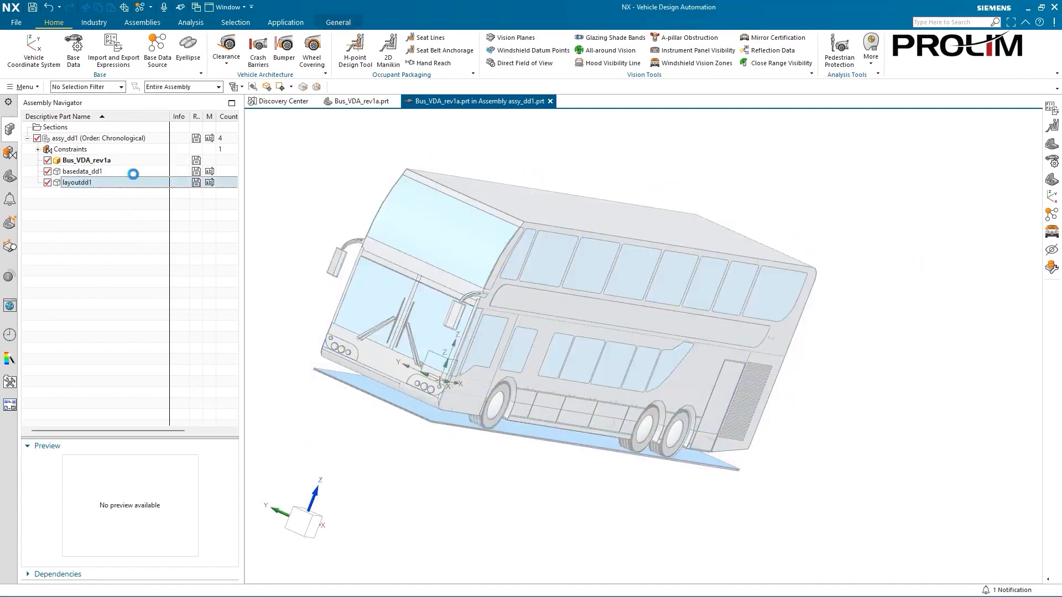
left_click(389, 58)
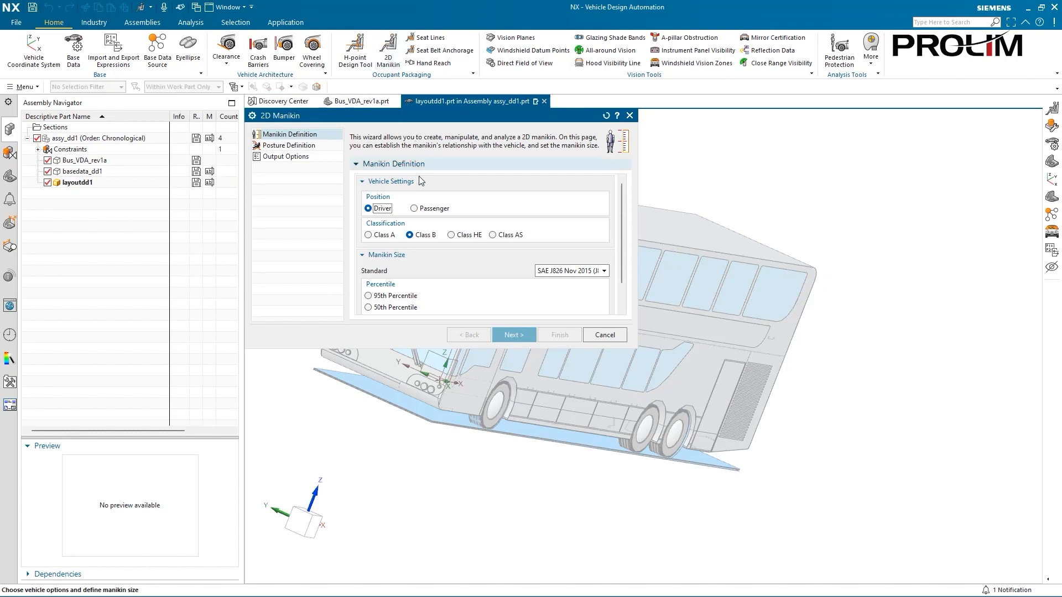
left_click(560, 271)
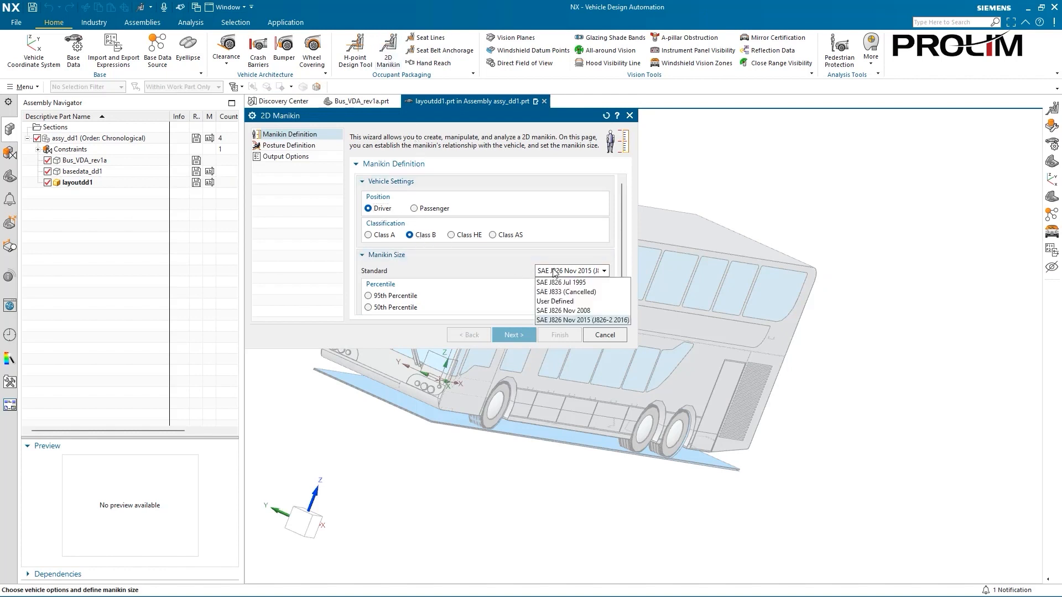
left_click(592, 320)
scroll(403, 273, "down", 2)
left_click(369, 266)
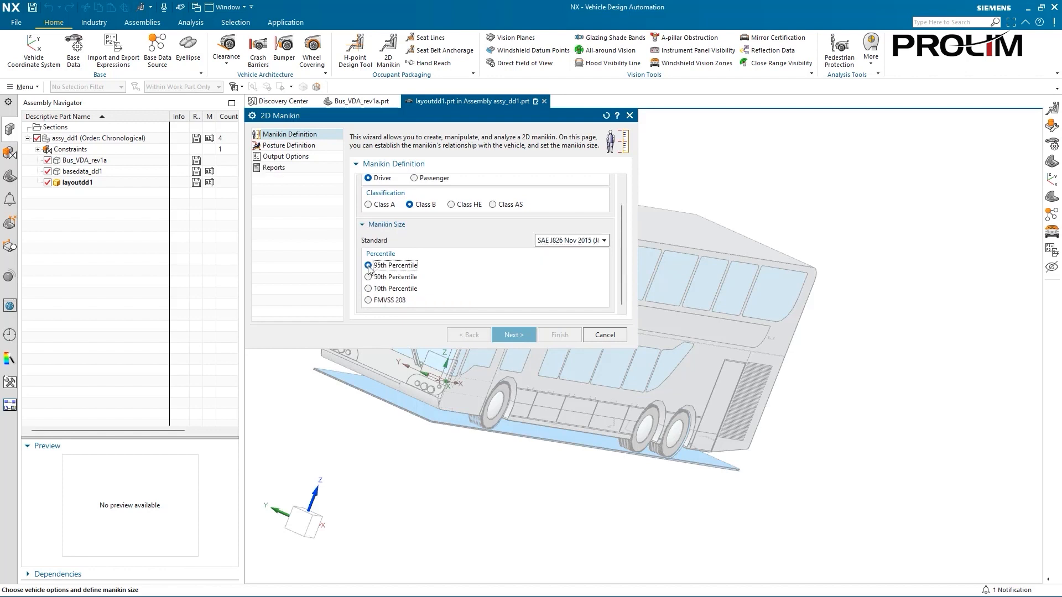
left_click(506, 334)
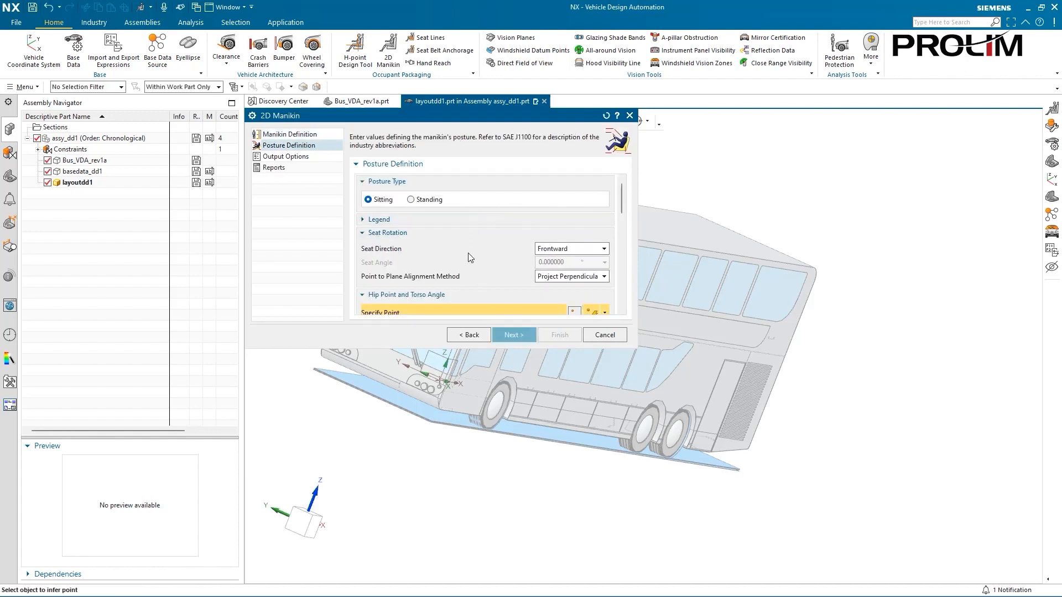
Keep the driver manikin's default sitting posture and add the Joint Angle Report (2D) and Posture Measurements to its output
scroll(497, 303, "down", 3)
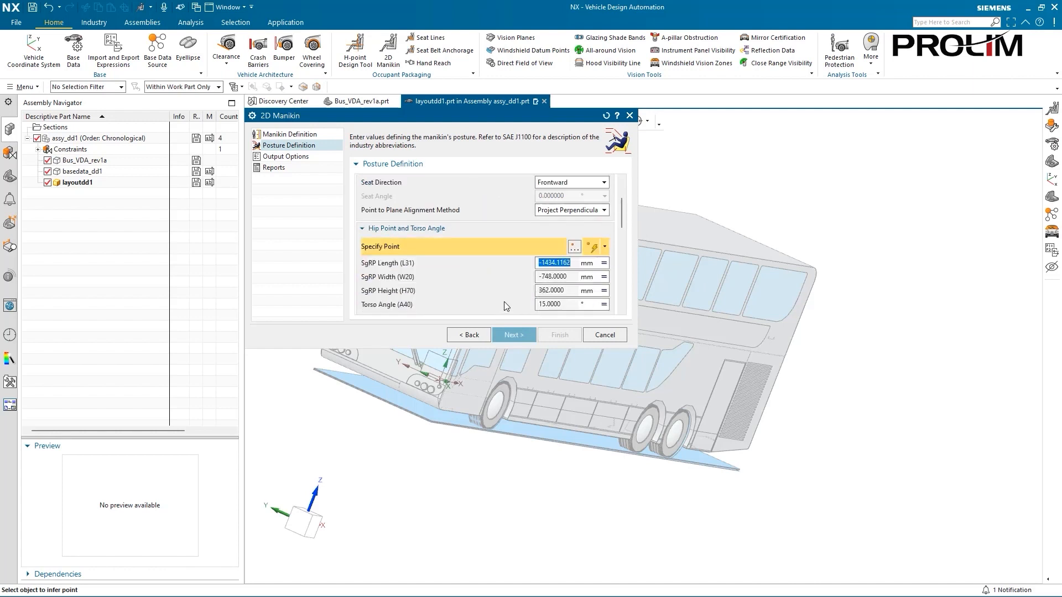
left_click(503, 336)
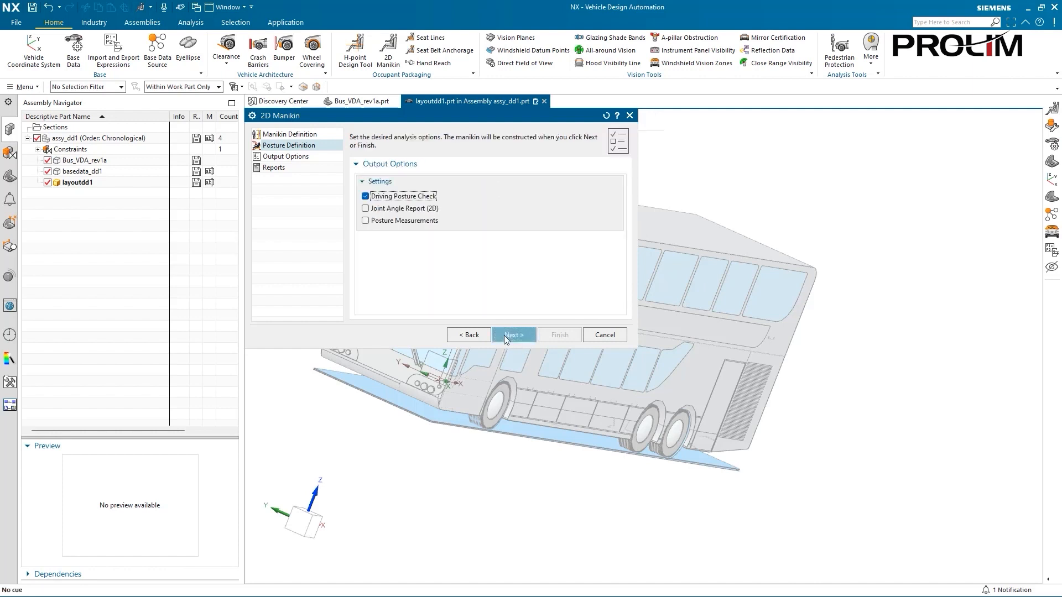
left_click(365, 208)
left_click(366, 221)
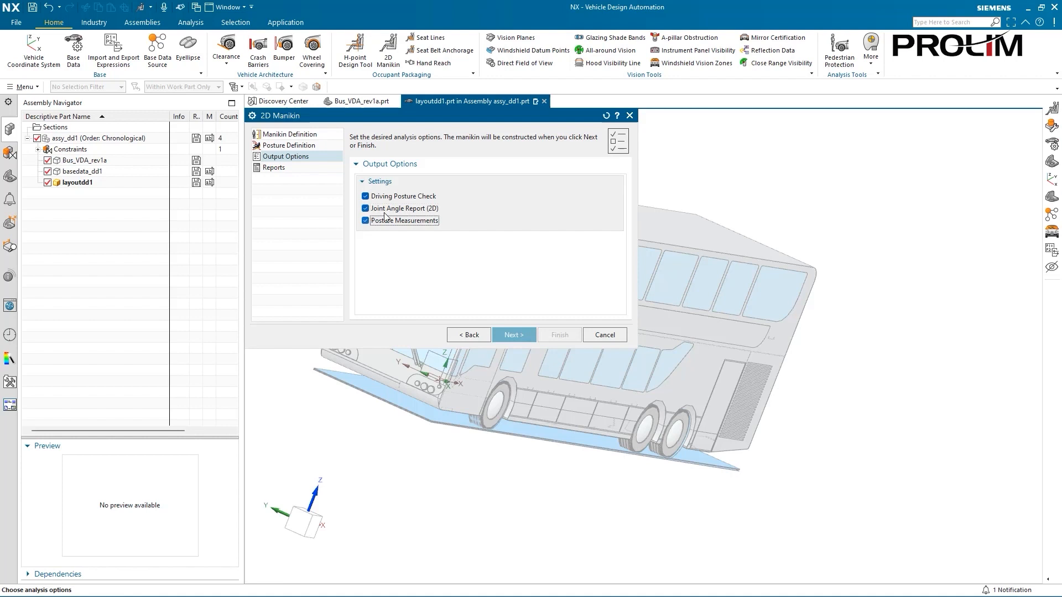
left_click(523, 335)
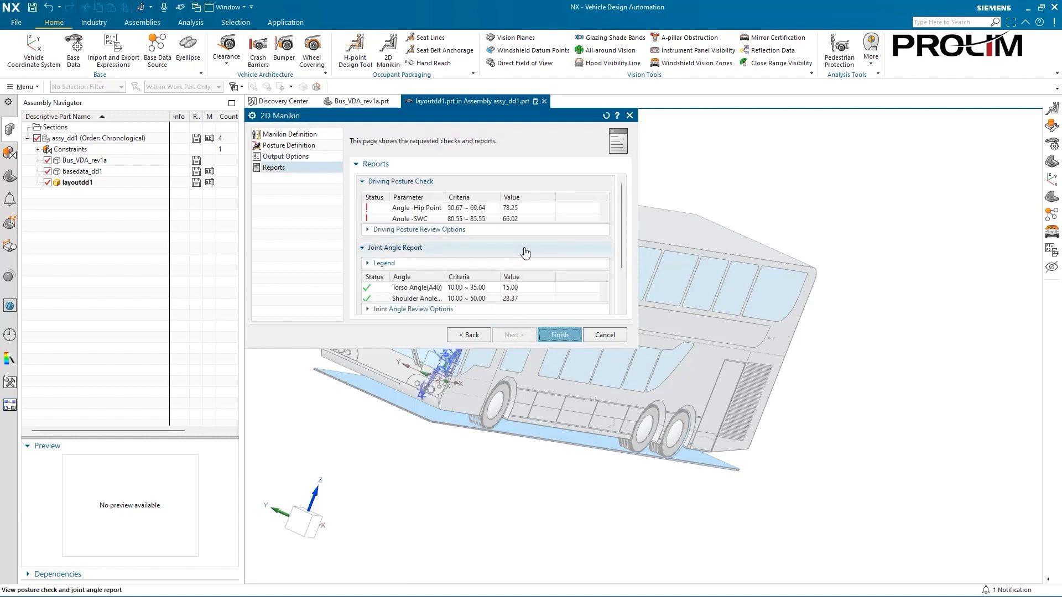
Review the driver manikin's posture check, joint angles and posture measurements, and finish creating it
left_click_drag(433, 348, 430, 452)
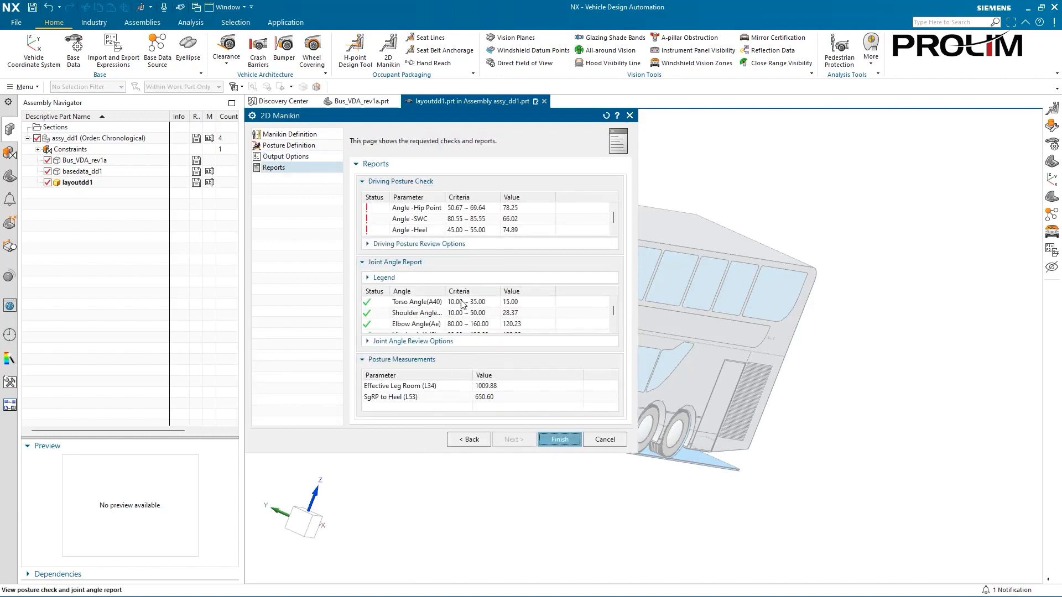
scroll(464, 307, "down", 2)
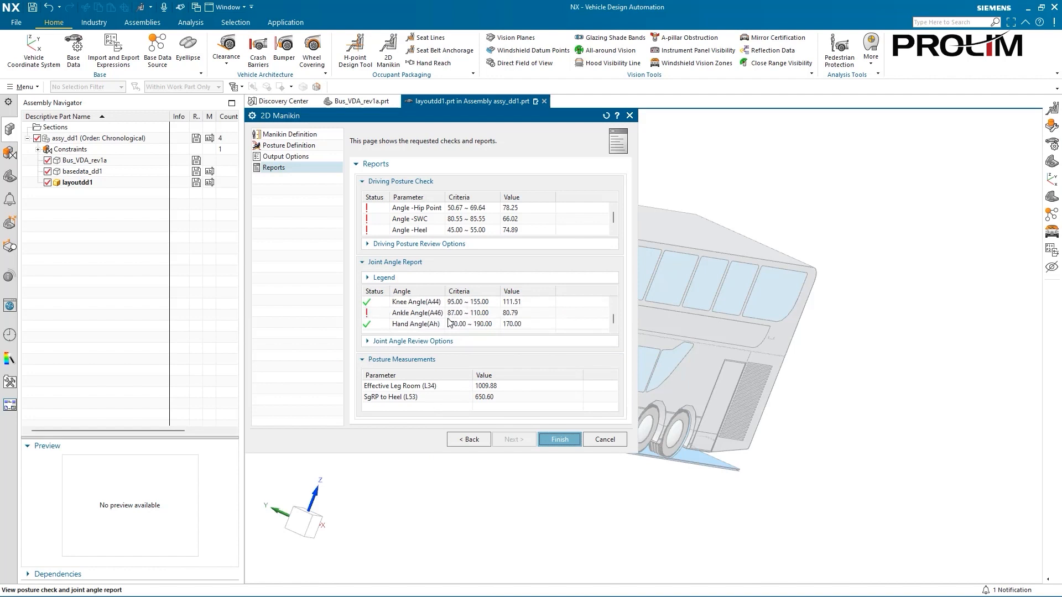
scroll(454, 222, "down", 1)
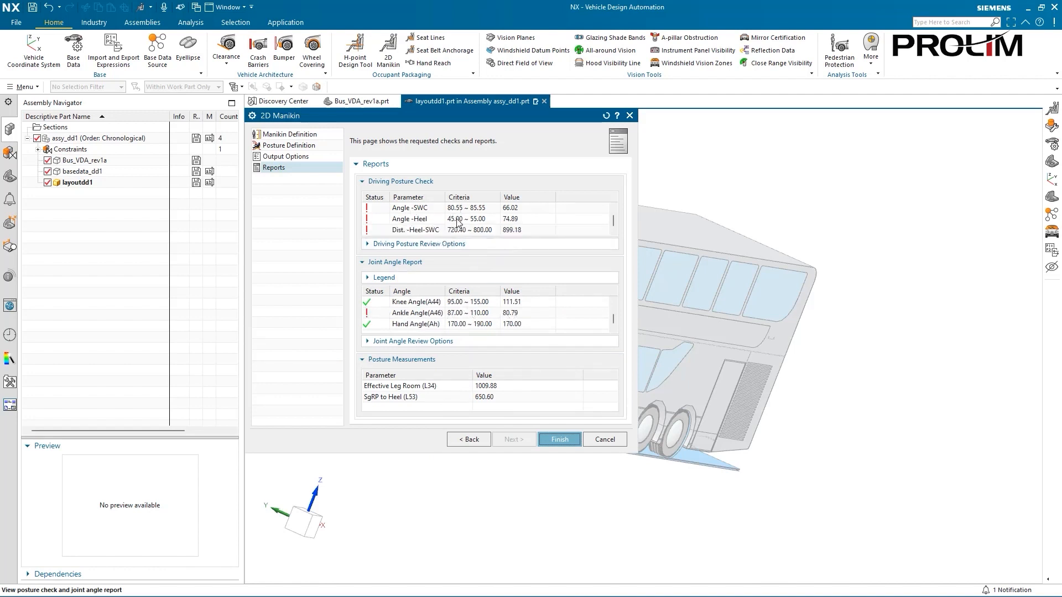
left_click(559, 439)
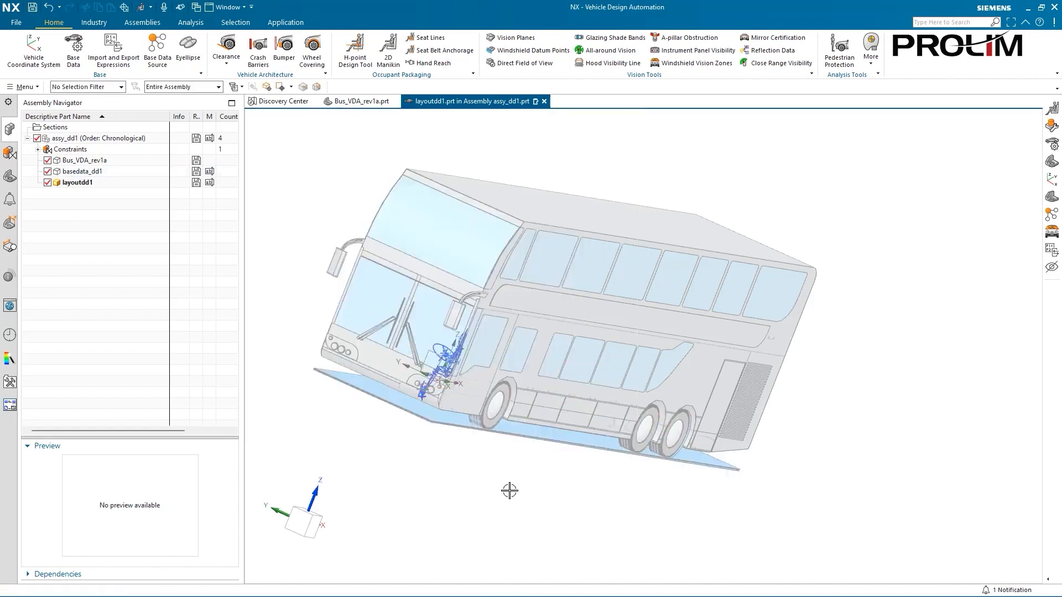
Create a 50th percentile 2D manikin for the upper front right passenger, without the joint angle and posture measurement reports
scroll(487, 487, "up", 3)
left_click(390, 61)
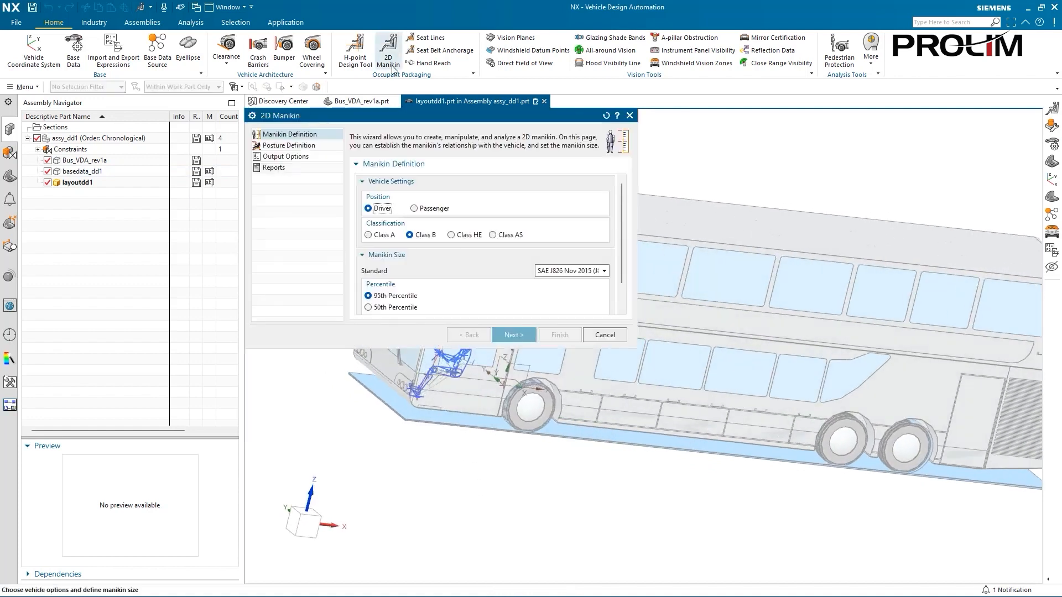
left_click(434, 209)
left_click(548, 251)
left_click(557, 262)
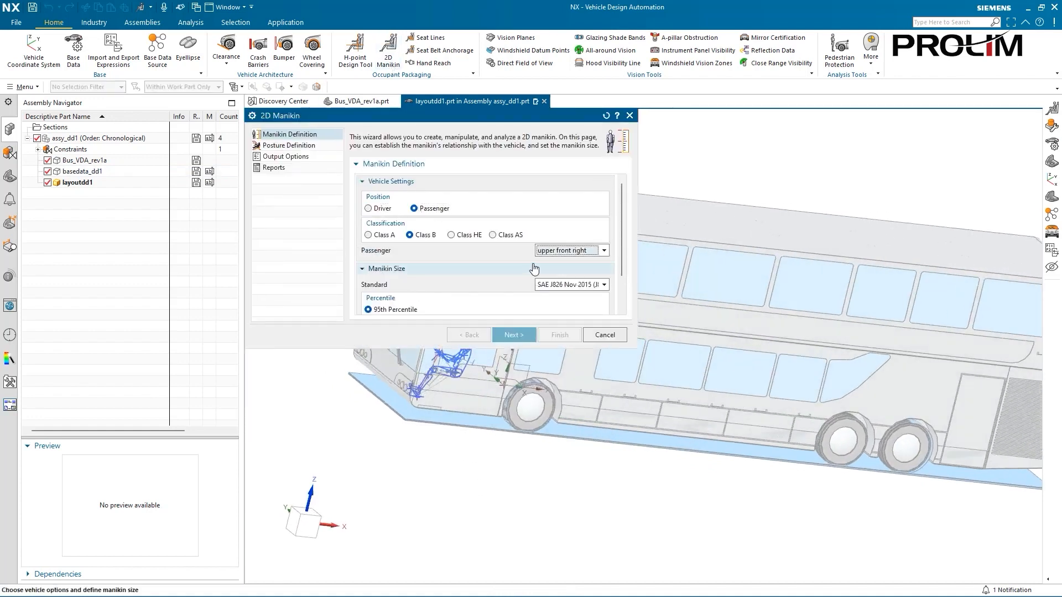
scroll(410, 270, "down", 1)
left_click(368, 277)
left_click(510, 335)
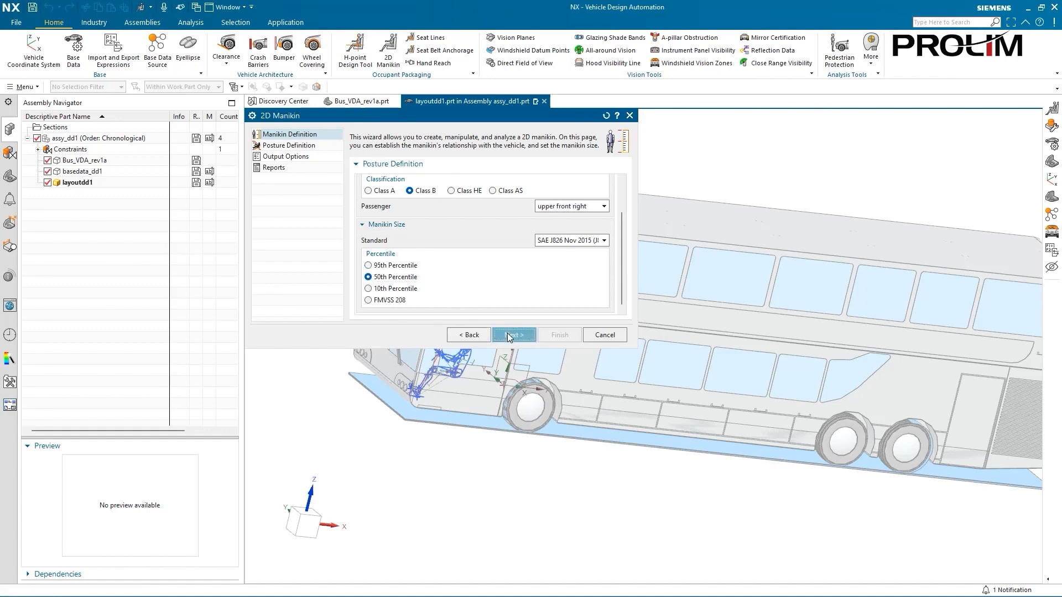
left_click(509, 335)
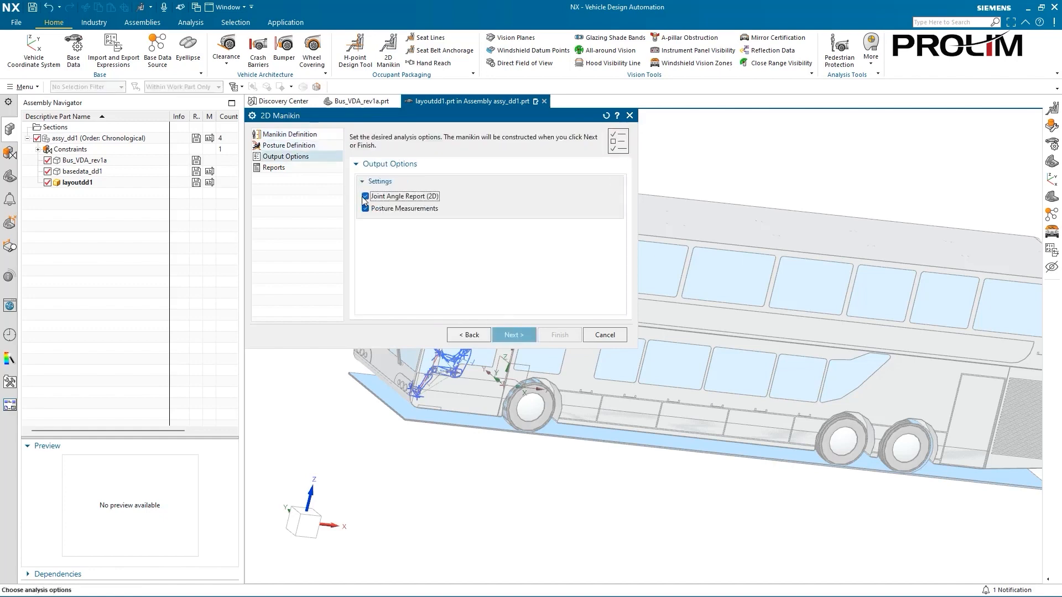
left_click(558, 335)
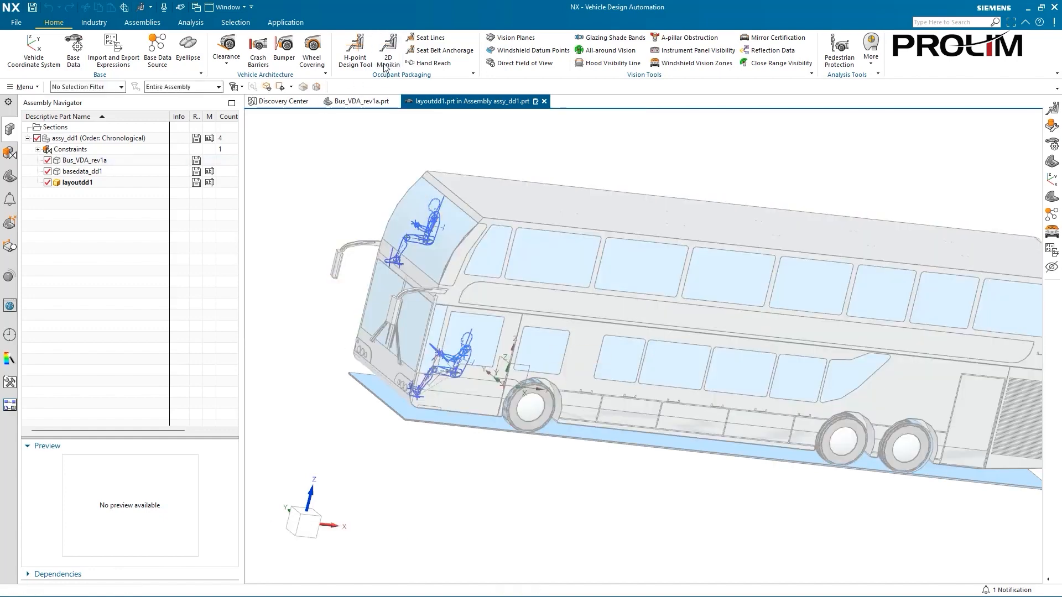
Create a 10th percentile 2D manikin for the lower rear left passenger without reports
left_click(386, 58)
left_click(413, 208)
left_click(570, 250)
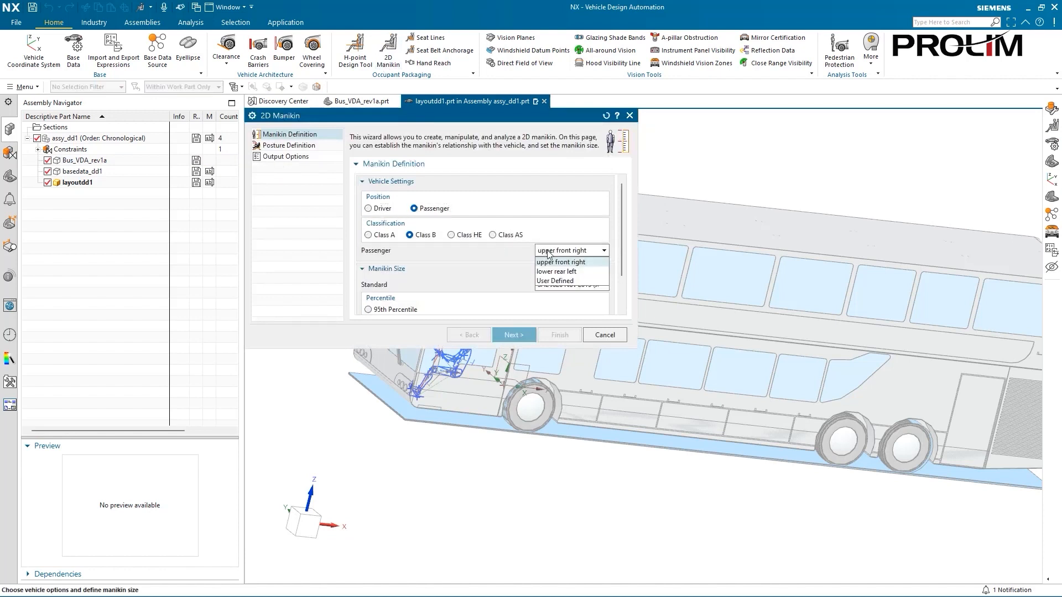
left_click(564, 257)
scroll(369, 296, "down", 2)
left_click(516, 335)
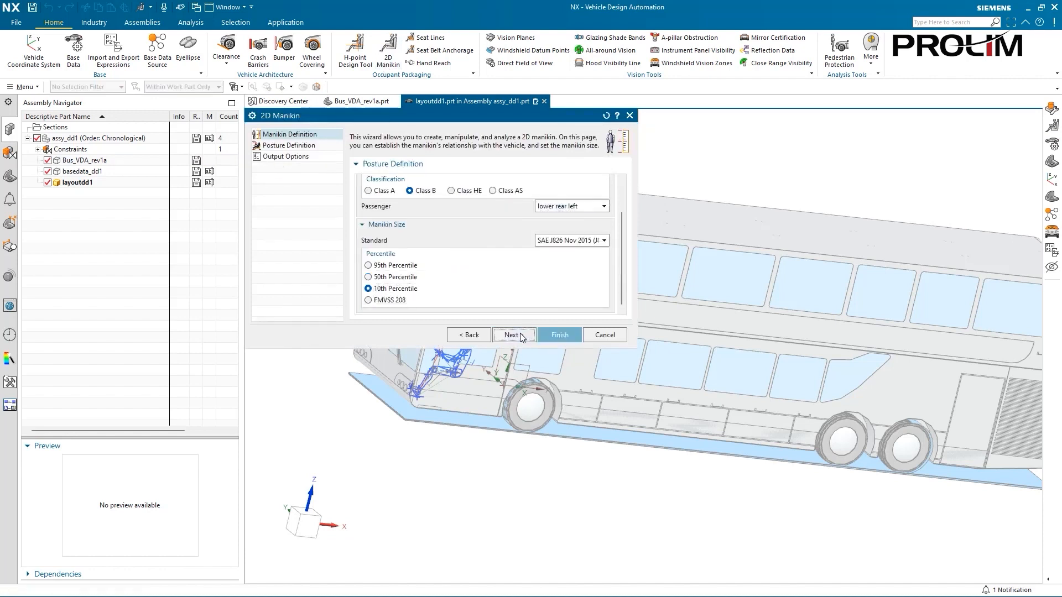
left_click(520, 335)
left_click(560, 335)
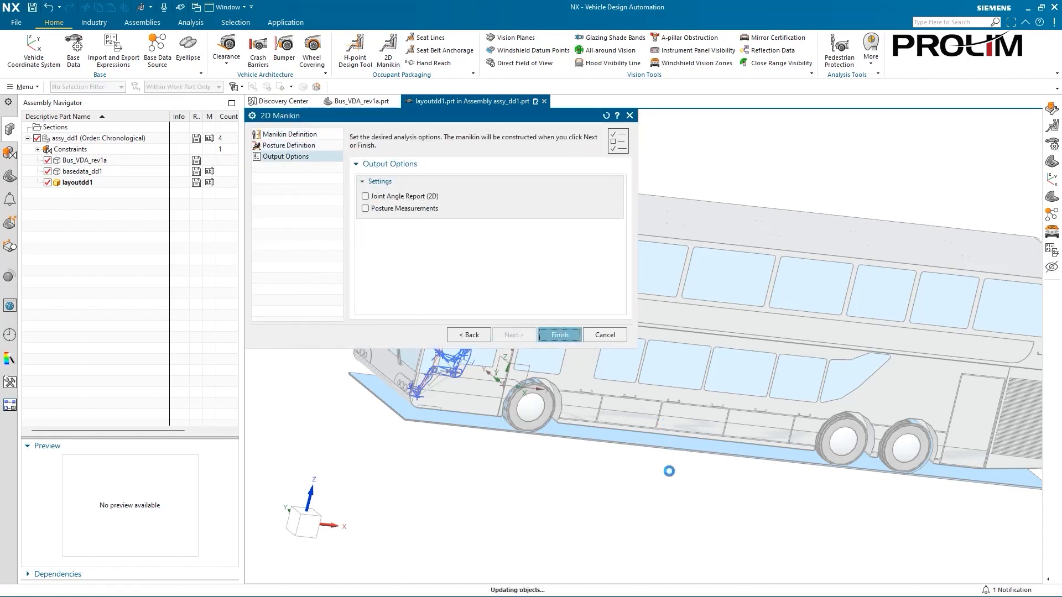
middle_click_drag(611, 471, 589, 452)
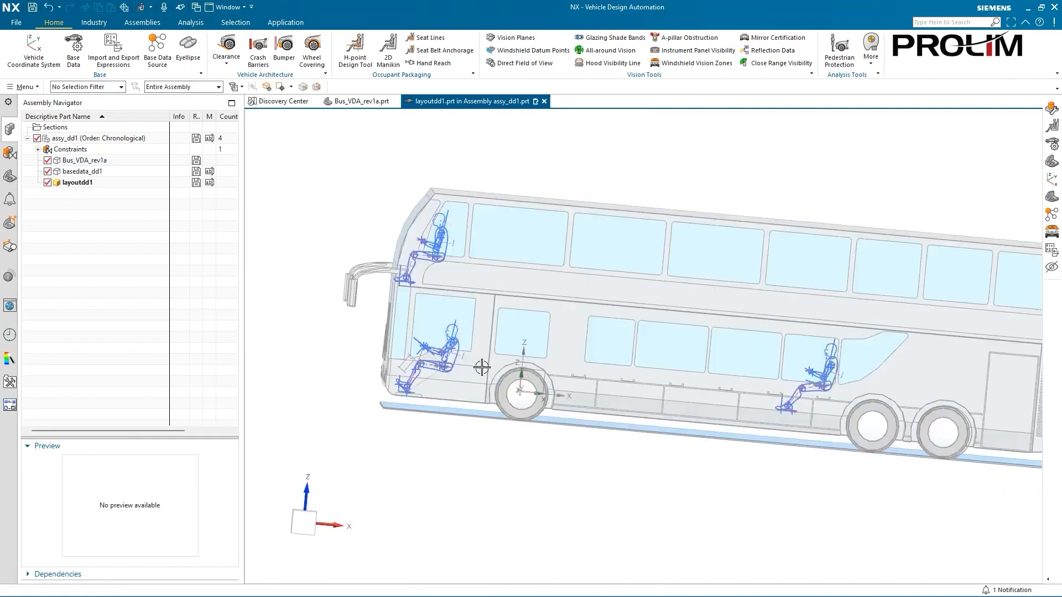
middle_click_drag(400, 441, 424, 436)
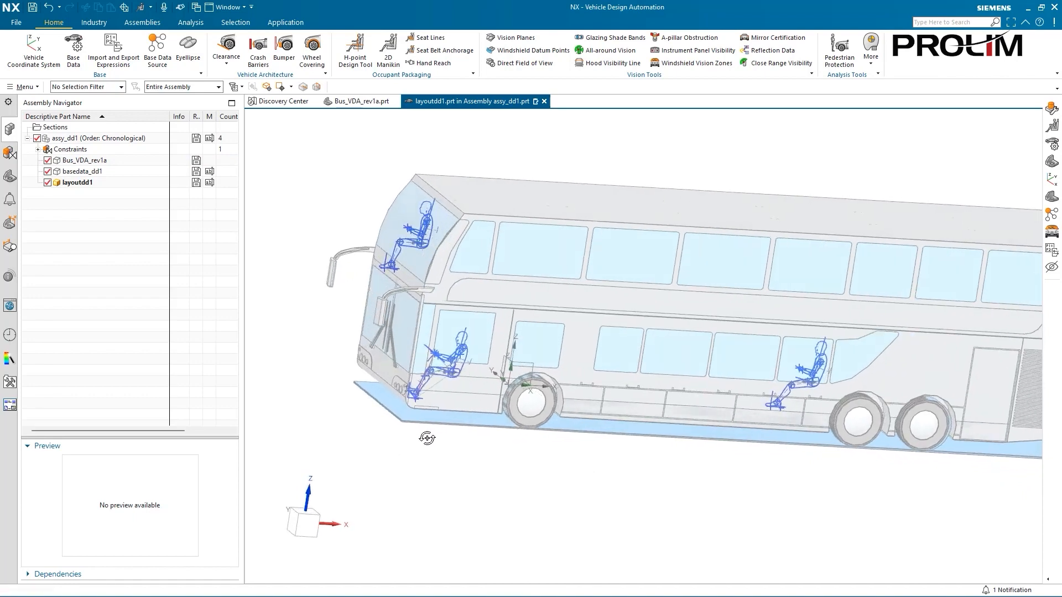
Create the driver's eyellipse, choosing its standard and vehicle loading and keeping the default class, parameter, clearance and display settings
left_click(188, 58)
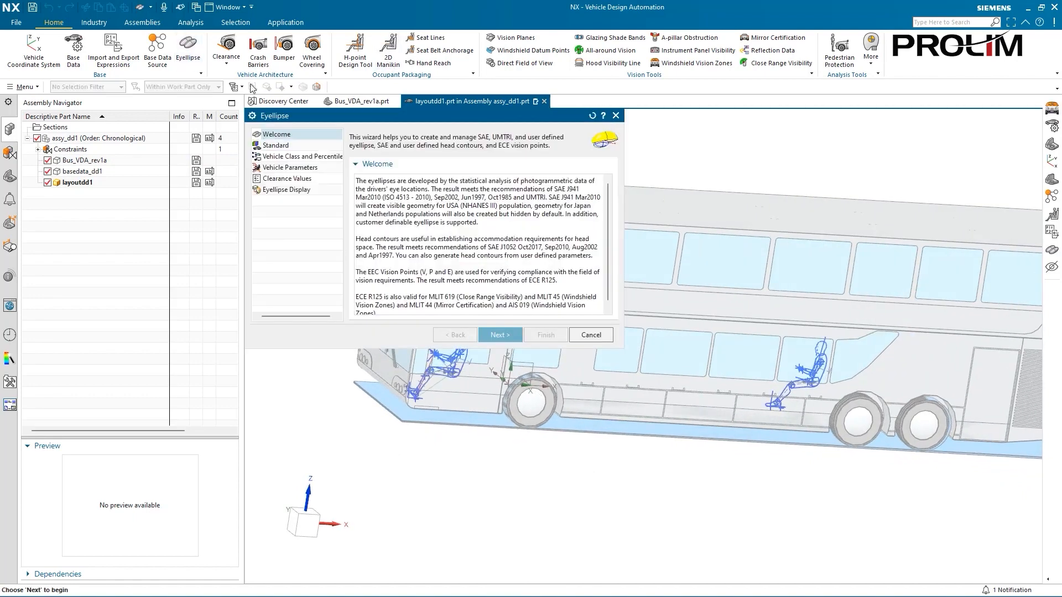
left_click(500, 335)
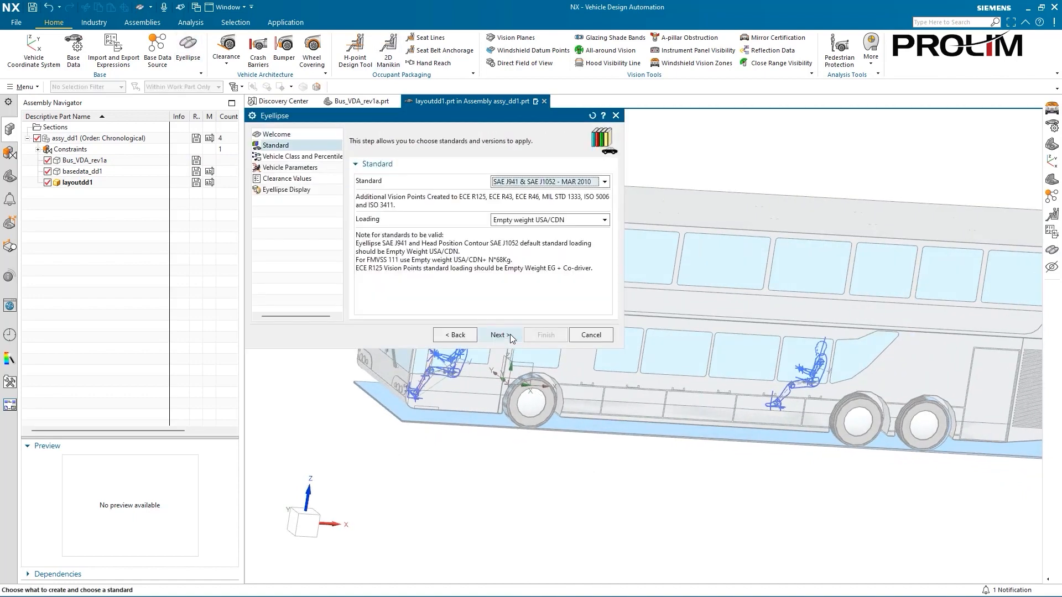
left_click(572, 183)
left_click(540, 221)
left_click(550, 219)
left_click(545, 229)
left_click(500, 334)
left_click(500, 334)
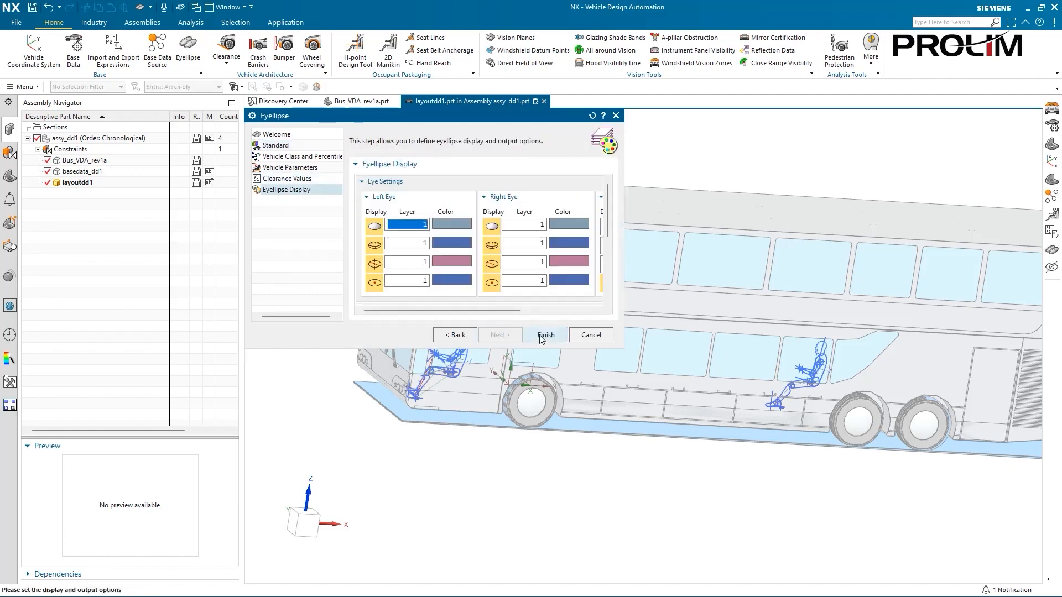
left_click(546, 334)
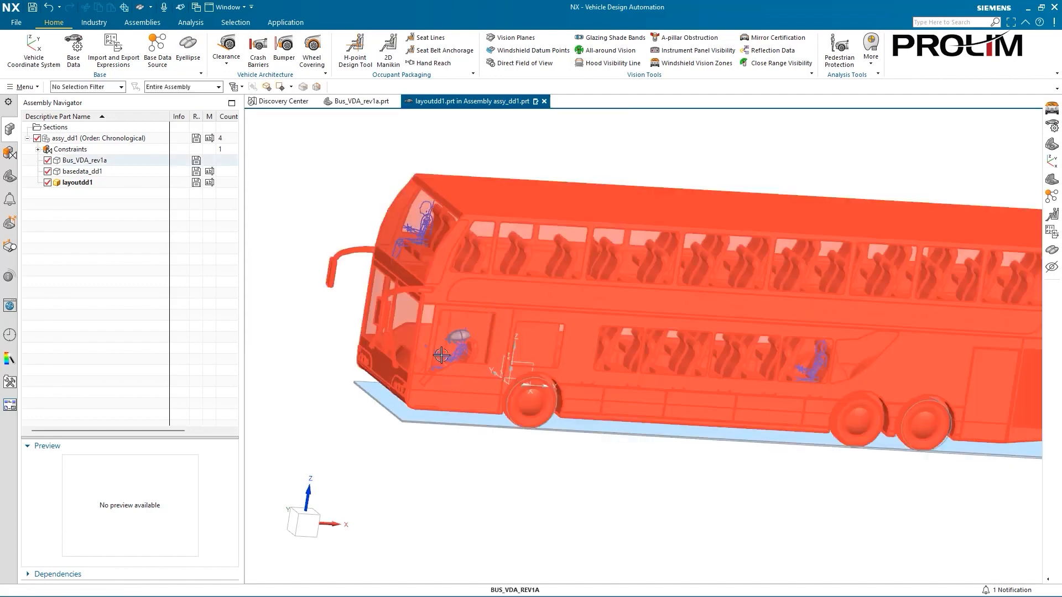
Hide the SAE J1052 head contour group of the driver's eyellipse, leaving the SAE J941 eyellipse group shown
scroll(442, 355, "up", 5)
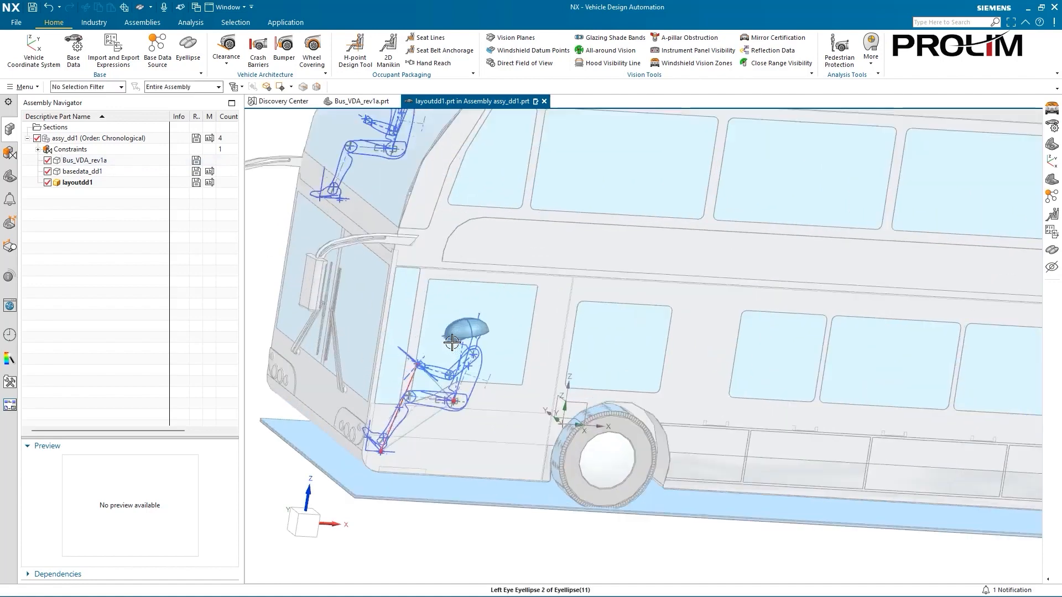
left_click(10, 177)
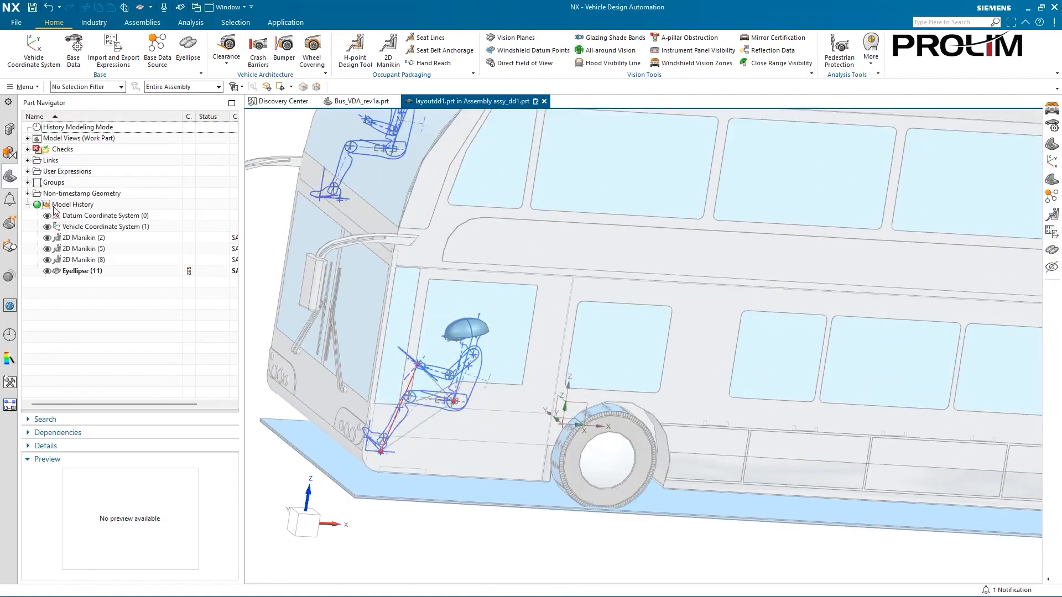
left_click(28, 182)
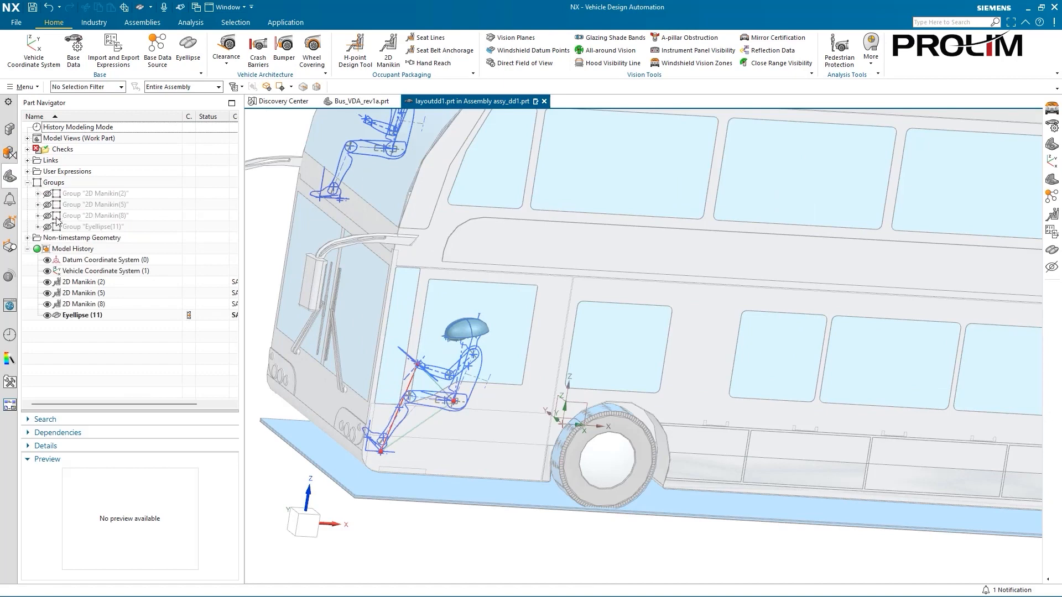
left_click(38, 227)
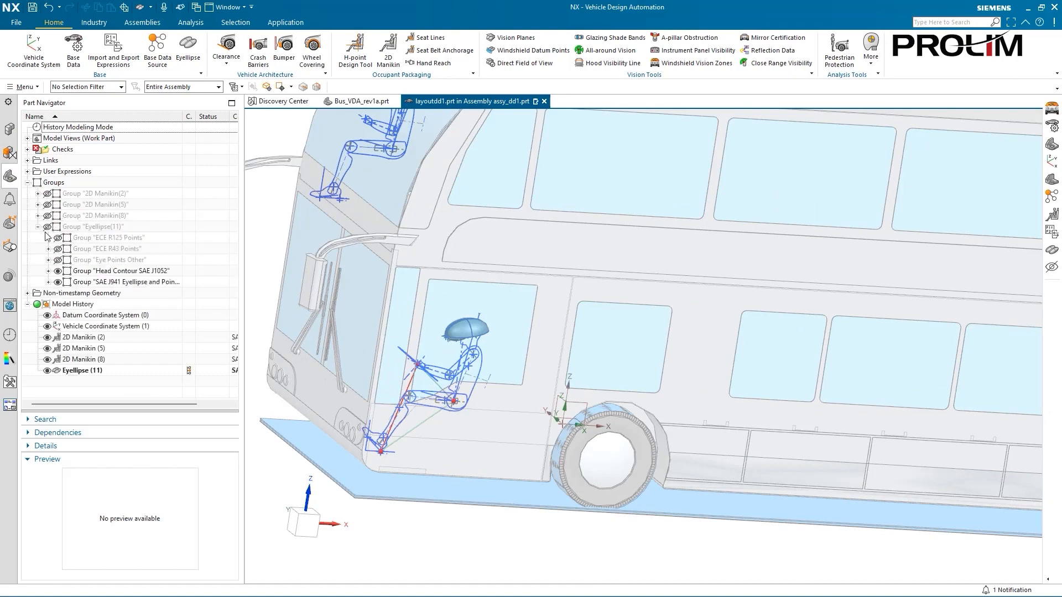
left_click(57, 270)
scroll(524, 351, "up", 3)
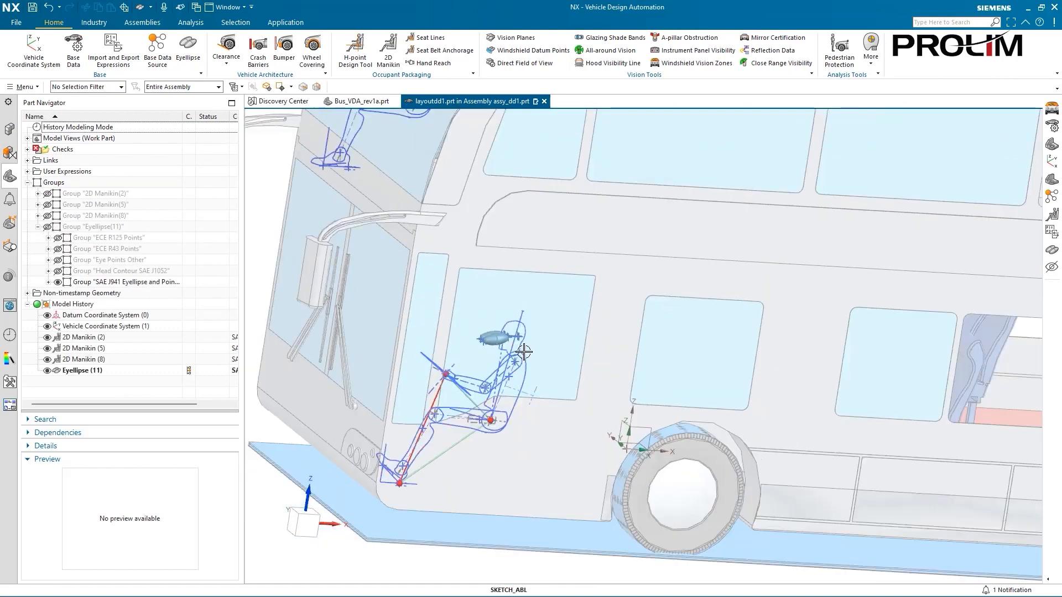
Start Windshield Vision Zones from the driver's eyellipse with the SAE (Class B) US standard and the forward control buses F dimension
scroll(524, 351, "down", 5)
middle_click_drag(463, 459, 498, 466)
left_click(688, 63)
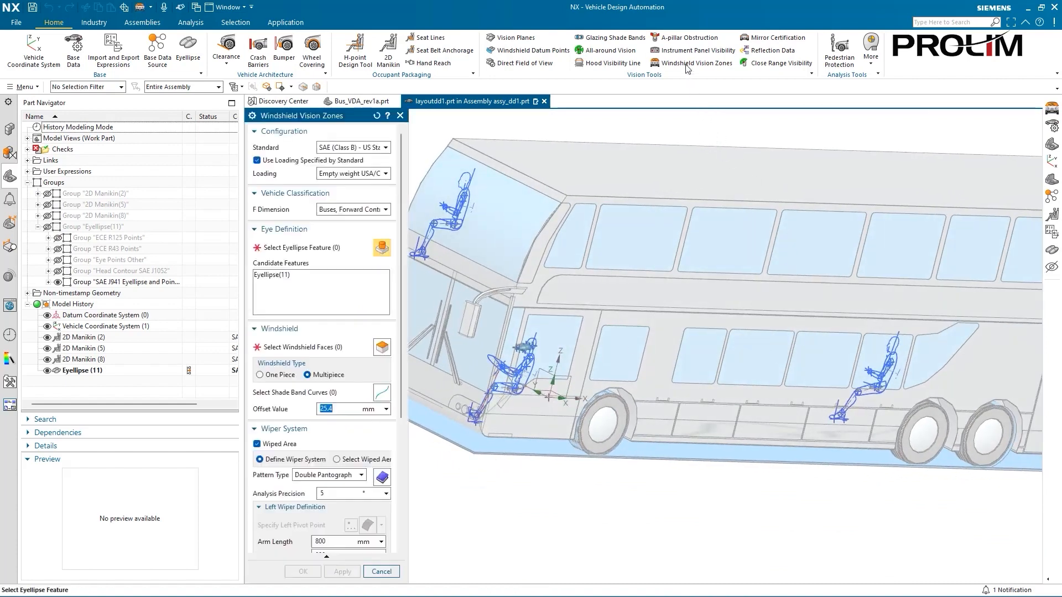
left_click(286, 277)
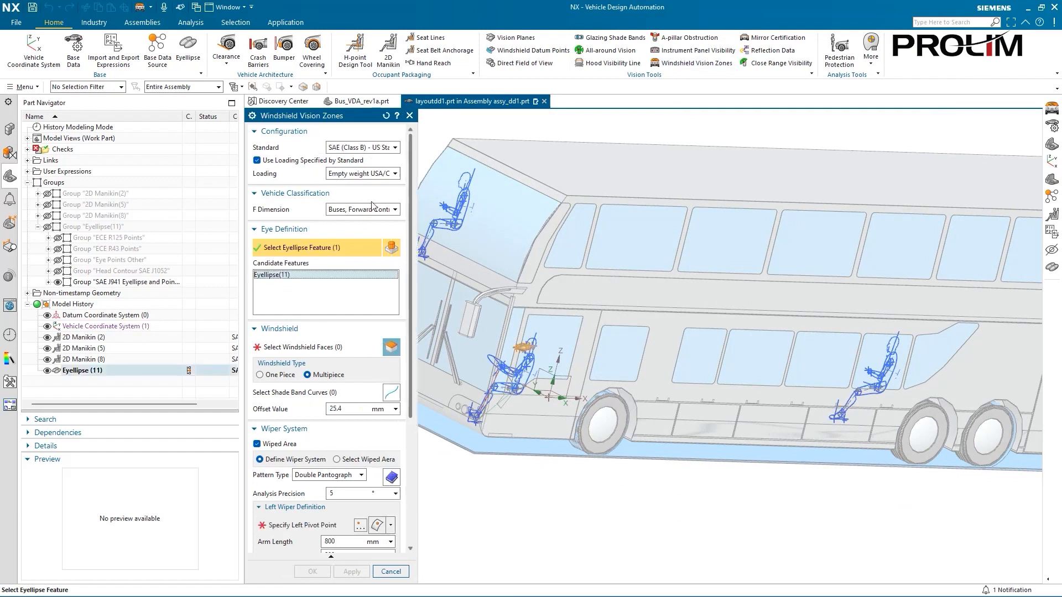
left_click(370, 150)
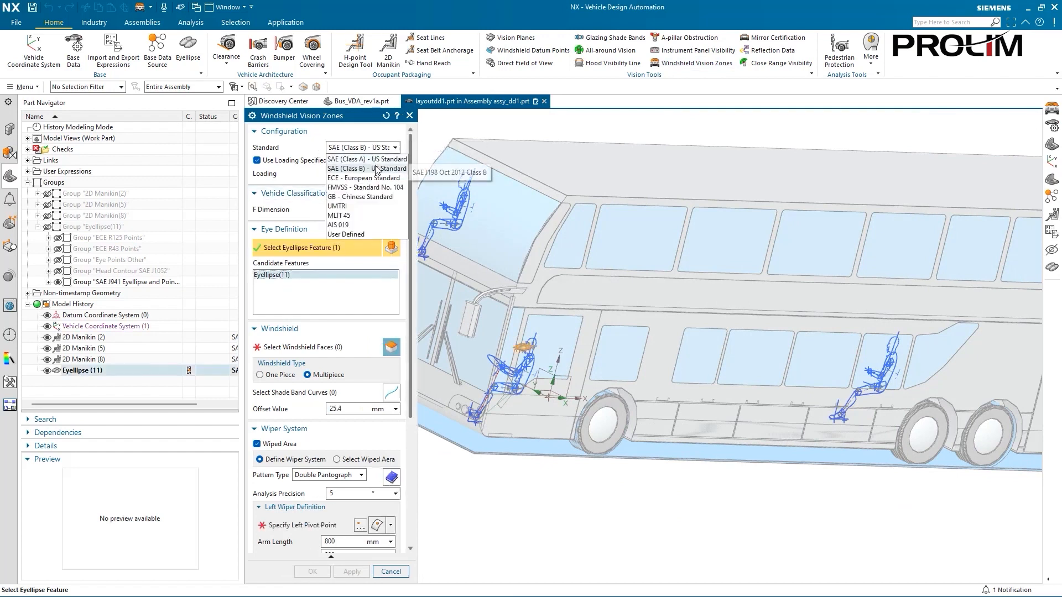
left_click(380, 169)
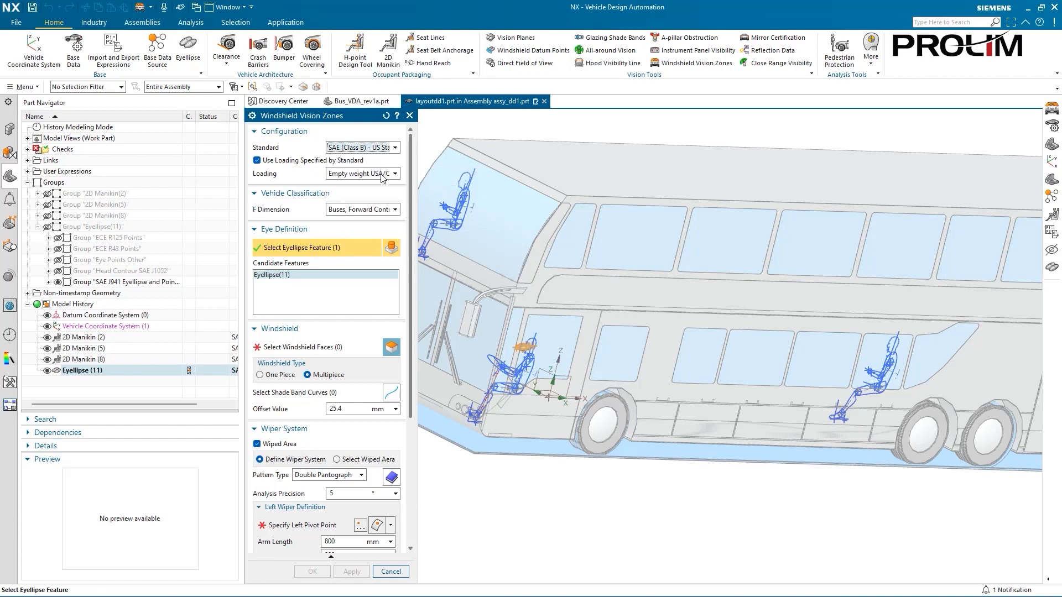
left_click(376, 210)
left_click(381, 258)
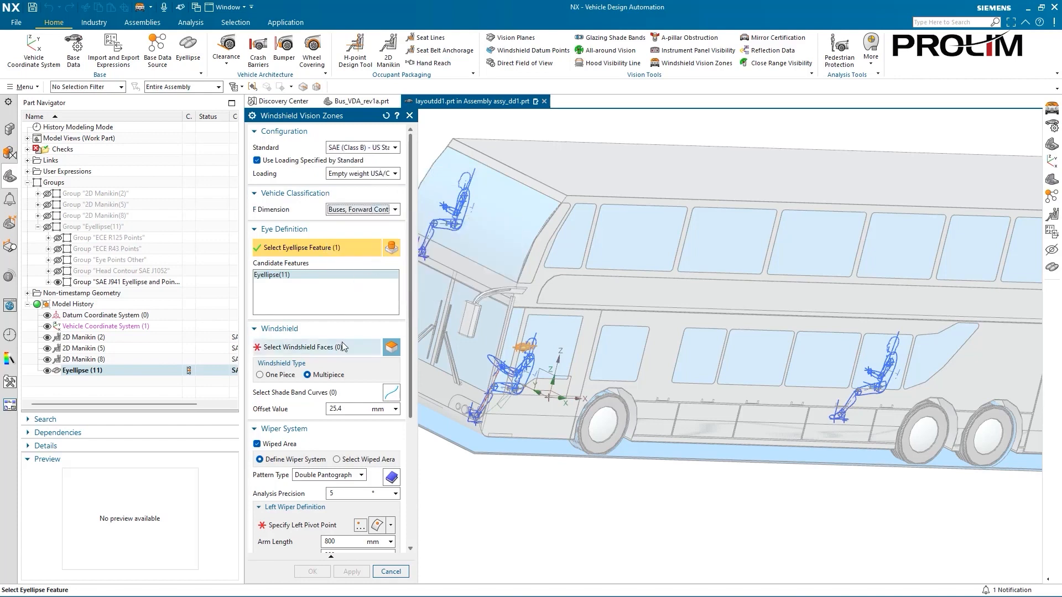
Select the two lower front windshield panes beside the driver as the faces of a multipiece windshield
middle_click_drag(533, 457, 604, 499)
left_click(545, 337)
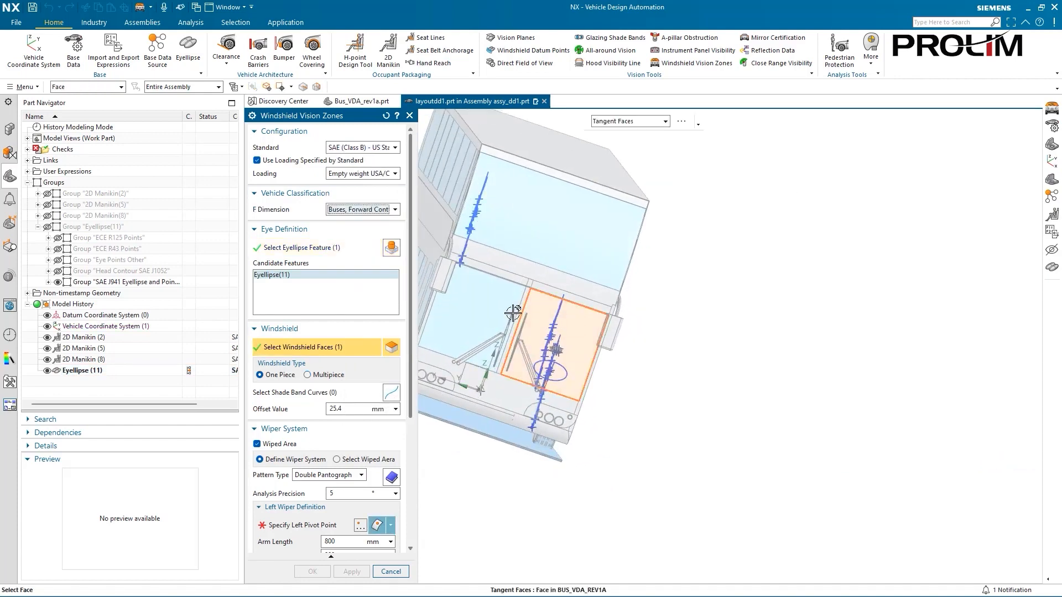
left_click(499, 338)
scroll(512, 358, "up", 1)
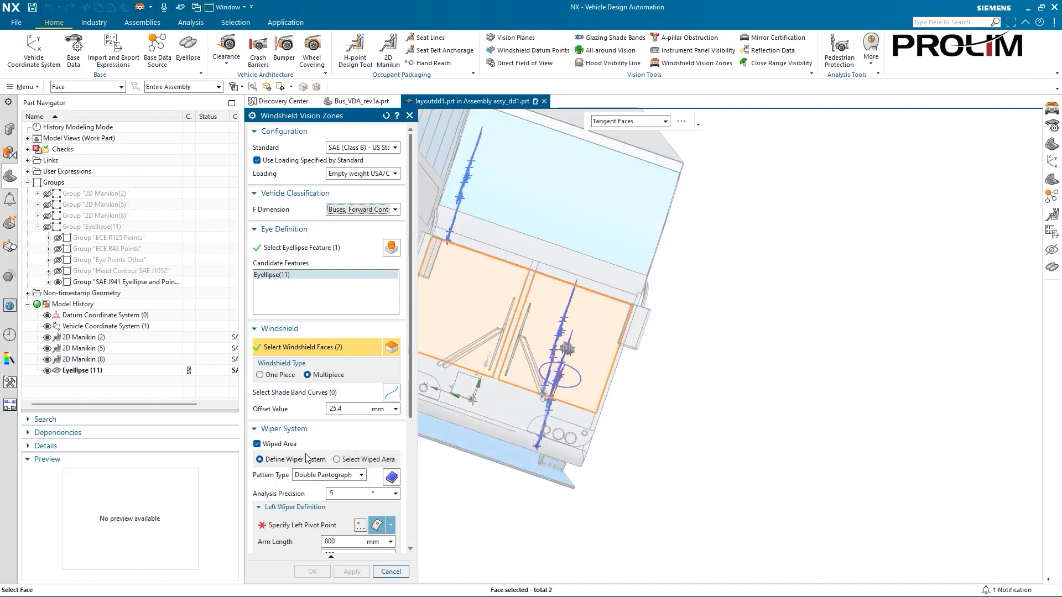
Define the wiper system with the Double Pantograph pattern type
scroll(307, 458, "down", 1)
left_click(327, 441)
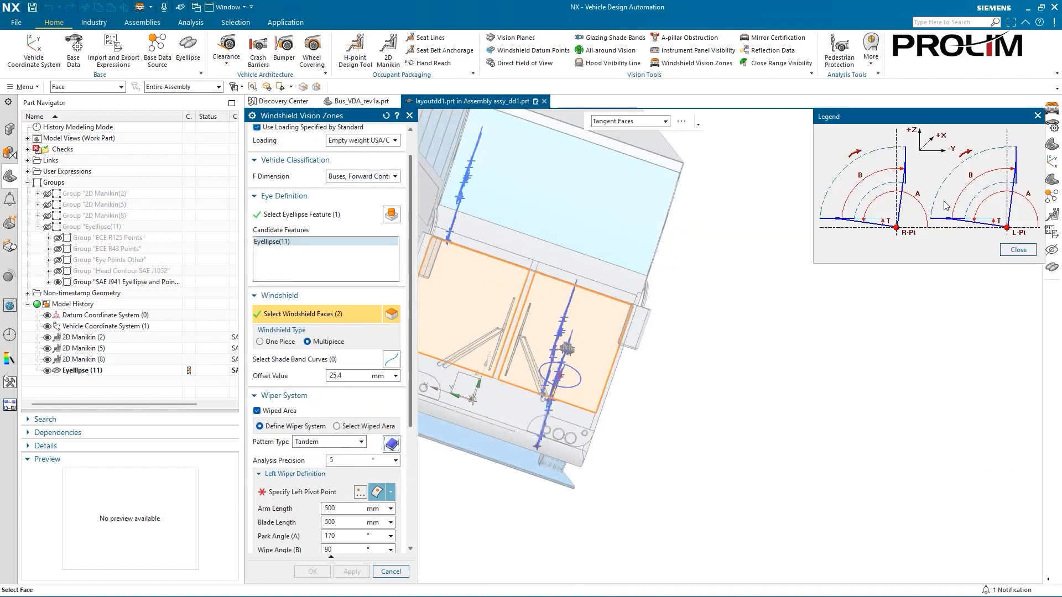
left_click(330, 441)
left_click(320, 469)
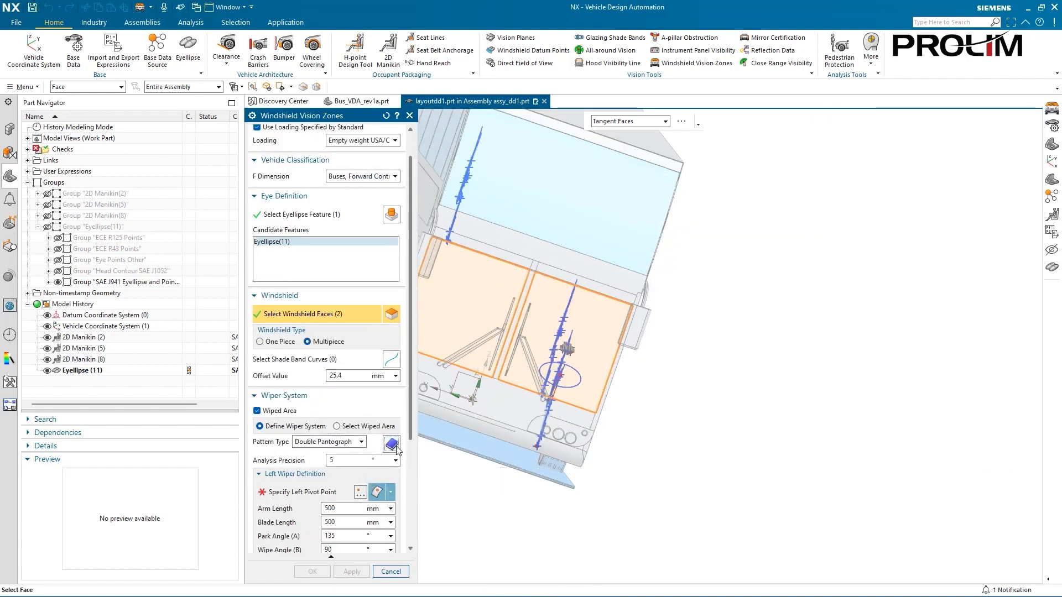
Place the left wiper's pivot point on the front panel at the base of the driver-side wiper arm
scroll(302, 478, "down", 1)
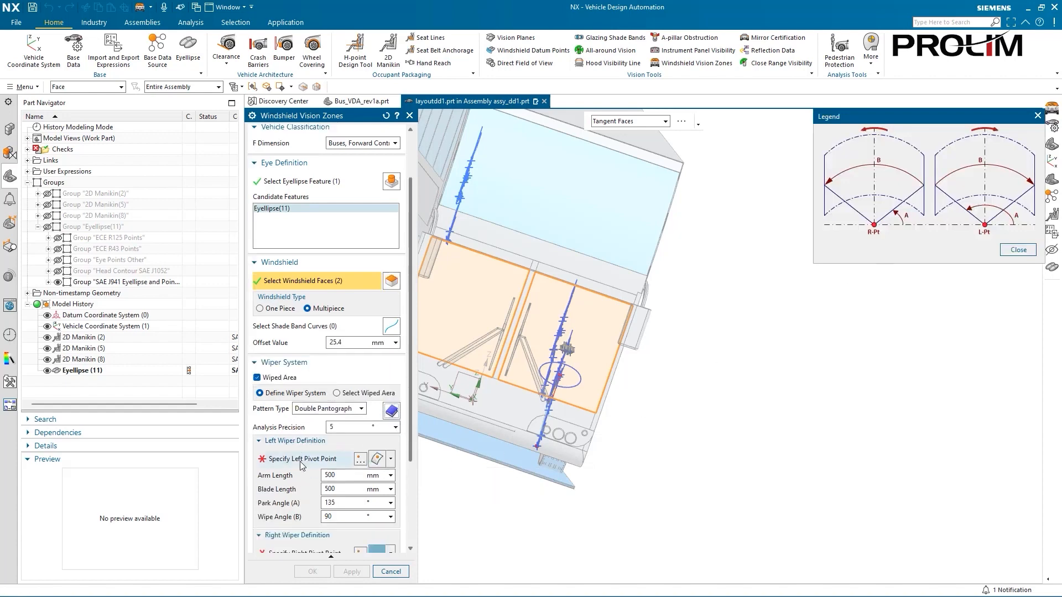
left_click(303, 459)
scroll(543, 415, "up", 5)
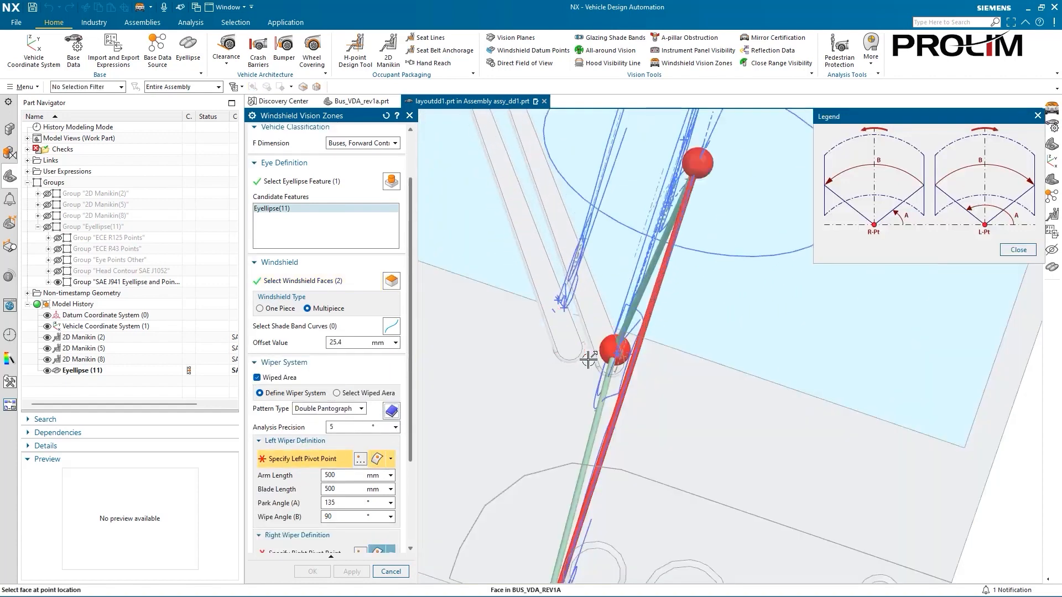
left_click(588, 360)
left_click(901, 146)
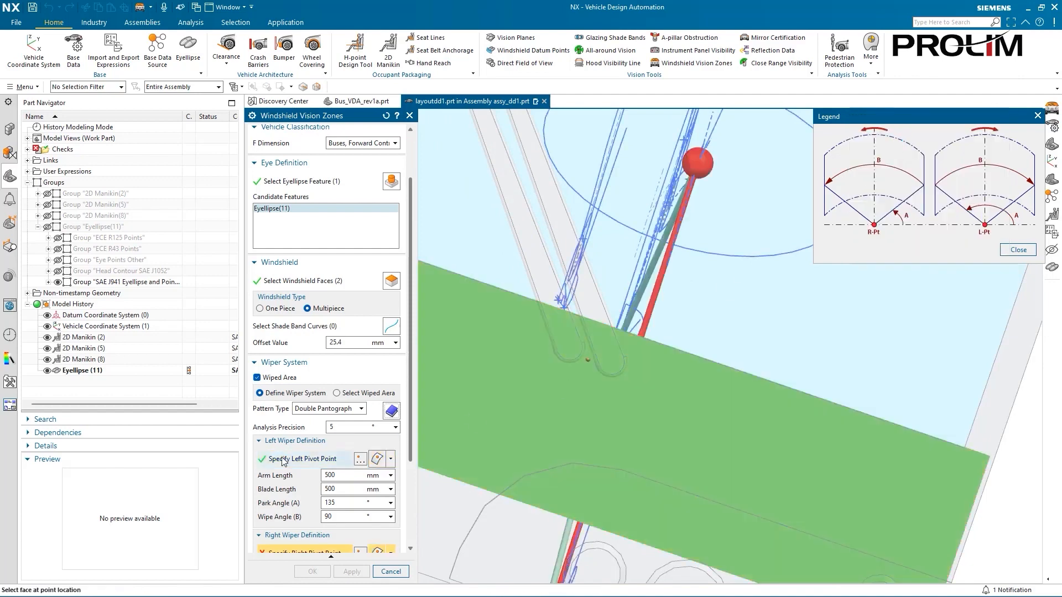
Place the right wiper's pivot point on the front panel at the base of the other wiper arm
scroll(421, 427, "down", 1)
scroll(332, 491, "down", 2)
scroll(334, 494, "down", 1)
scroll(516, 427, "down", 5)
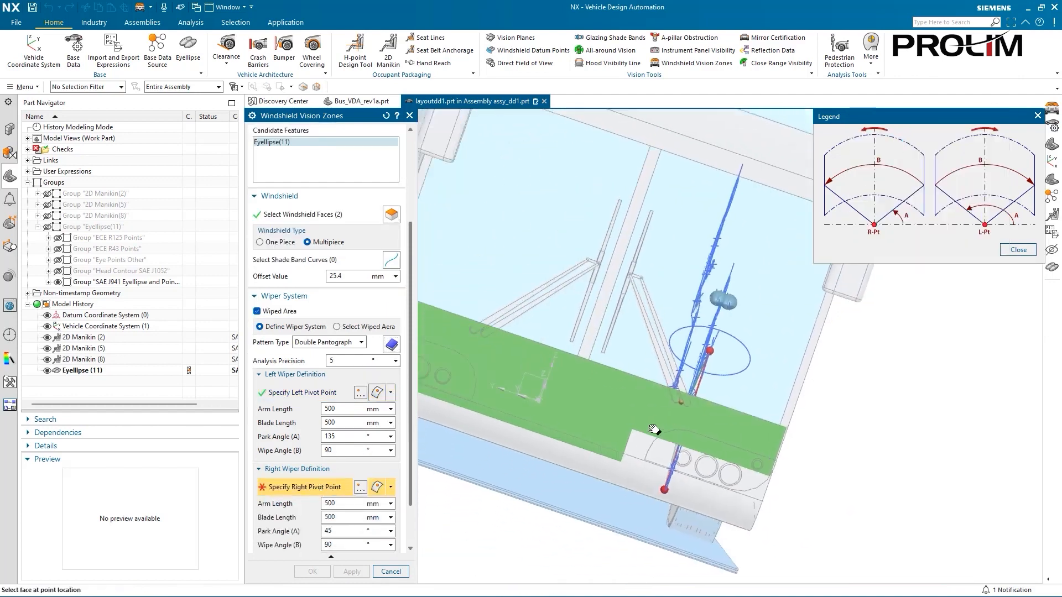
scroll(575, 331, "up", 5)
left_click(567, 298)
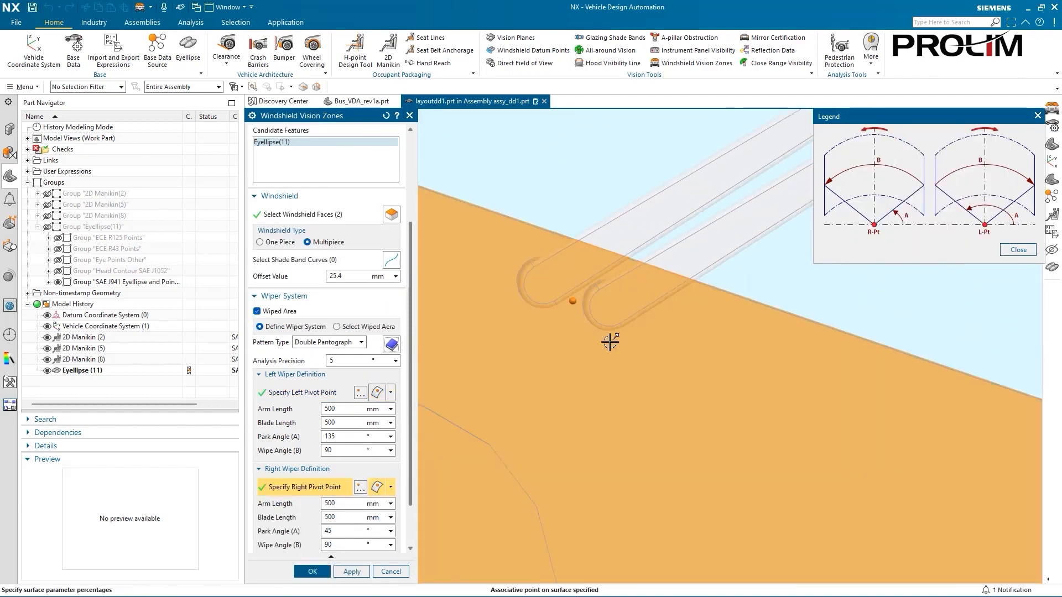
Set both wipers to 800 mm arm length and 900 mm blade length, and create the windshield vision zones
scroll(609, 343, "down", 5)
left_click(677, 437)
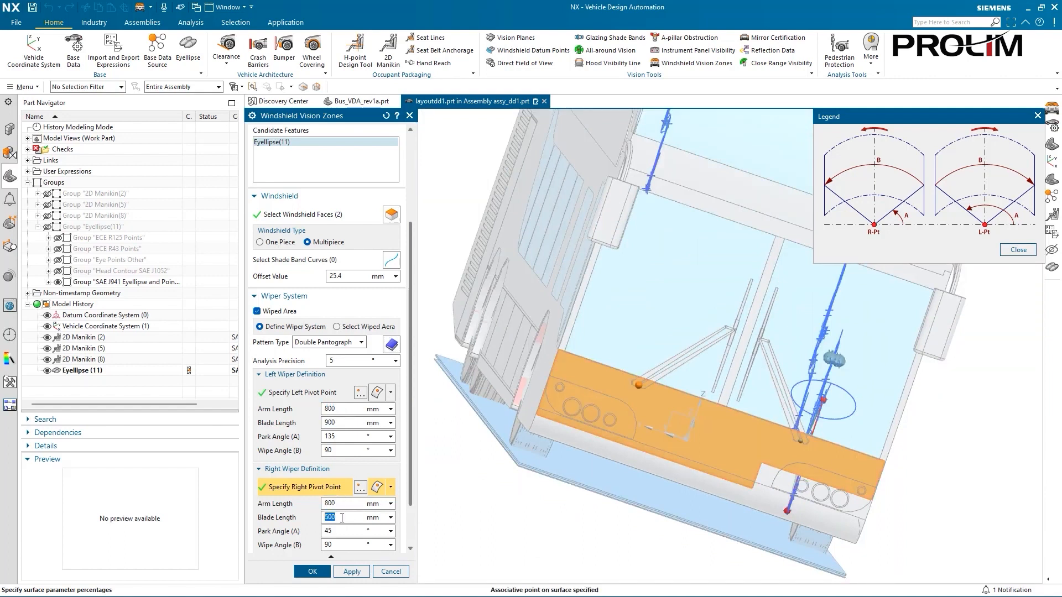
left_click(313, 571)
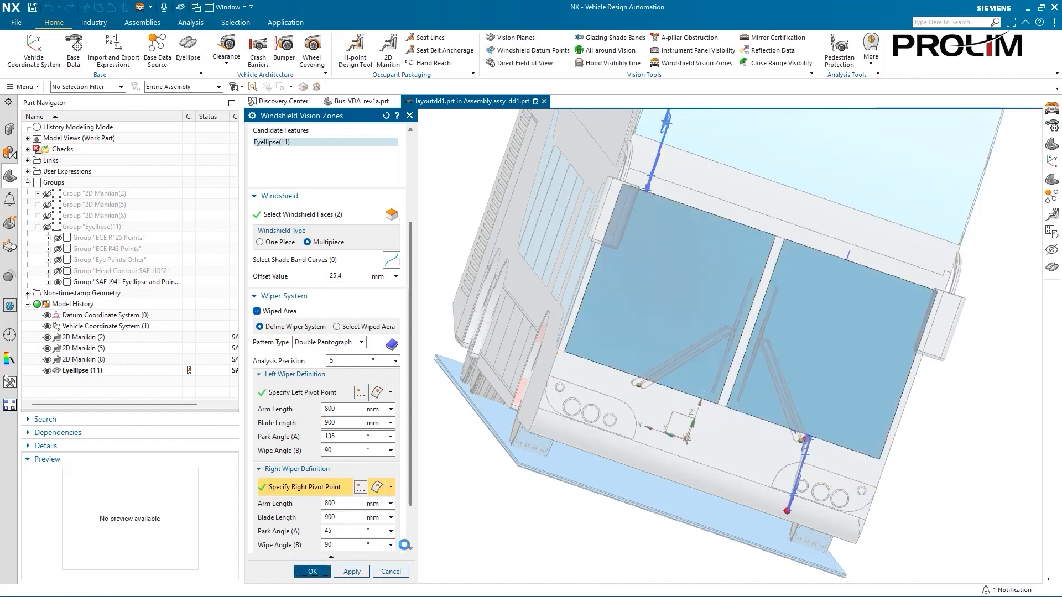
Examine the wiped areas and vision zones on the lower windshield from close up and from around the bus
middle_click_drag(485, 509, 446, 502)
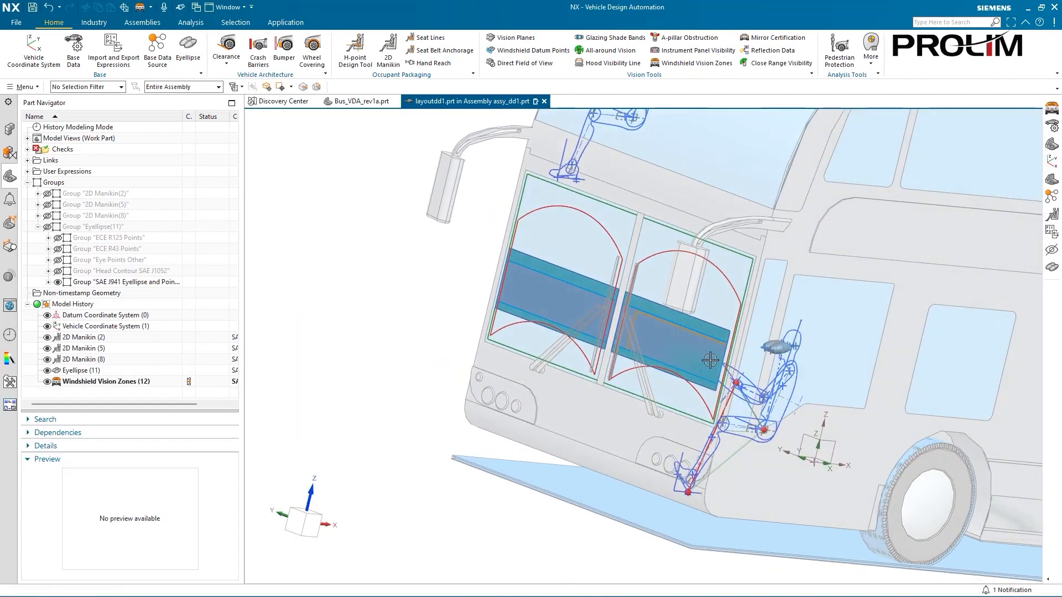
scroll(711, 357, "up", 3)
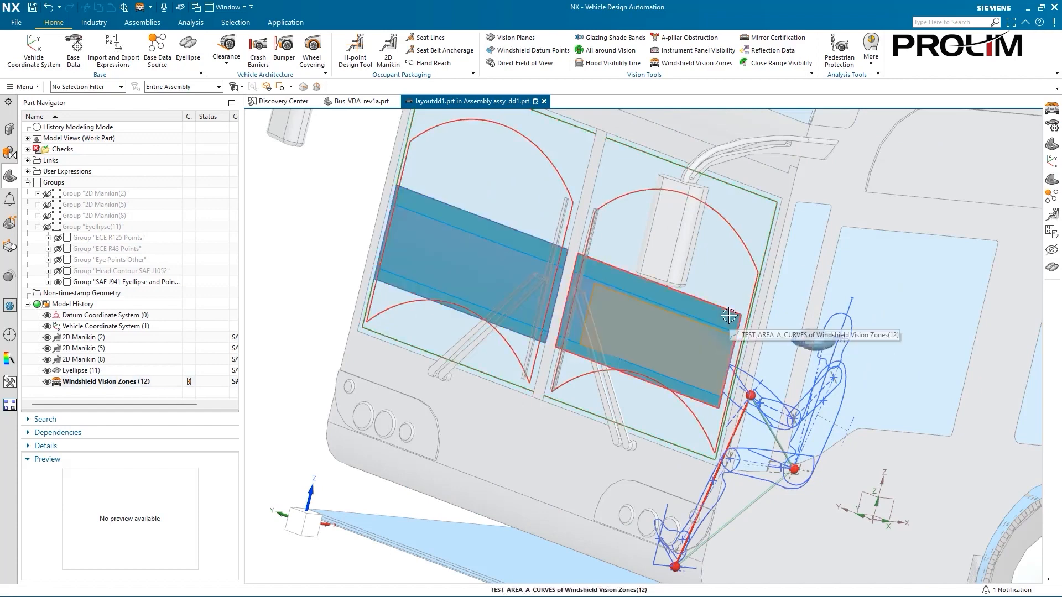
scroll(722, 325, "down", 5)
middle_click_drag(818, 385, 839, 421)
scroll(844, 371, "up", 3)
scroll(858, 426, "up", 2)
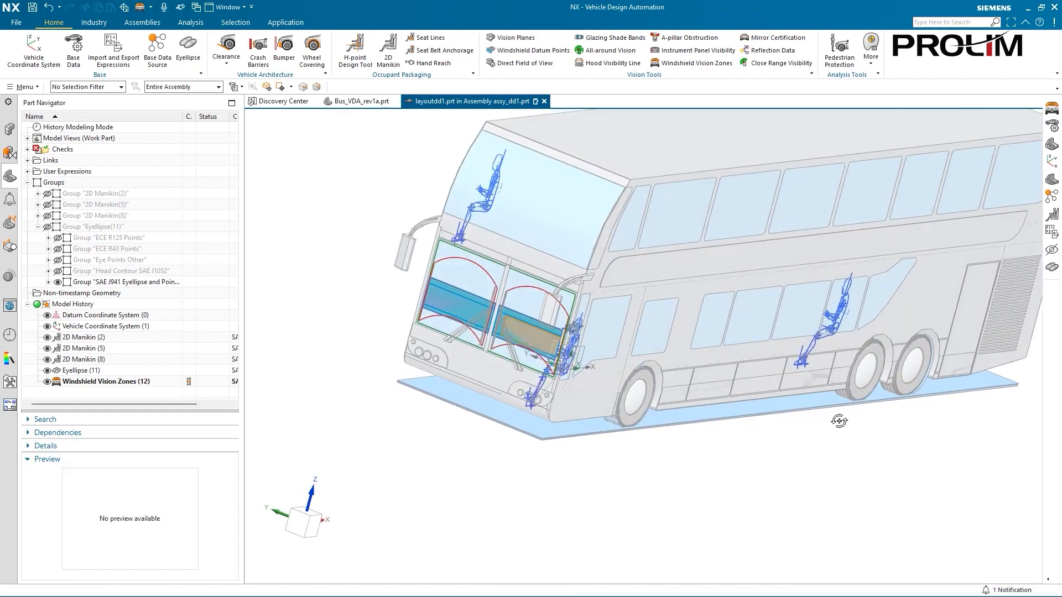